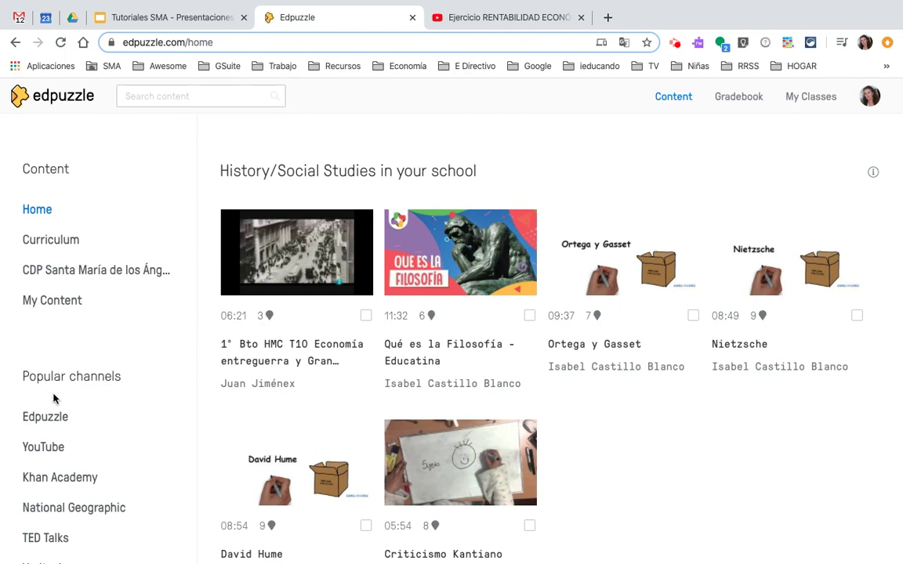
# Browse the videos offered in the Edpuzzle channel.
pyautogui.click(45, 416)
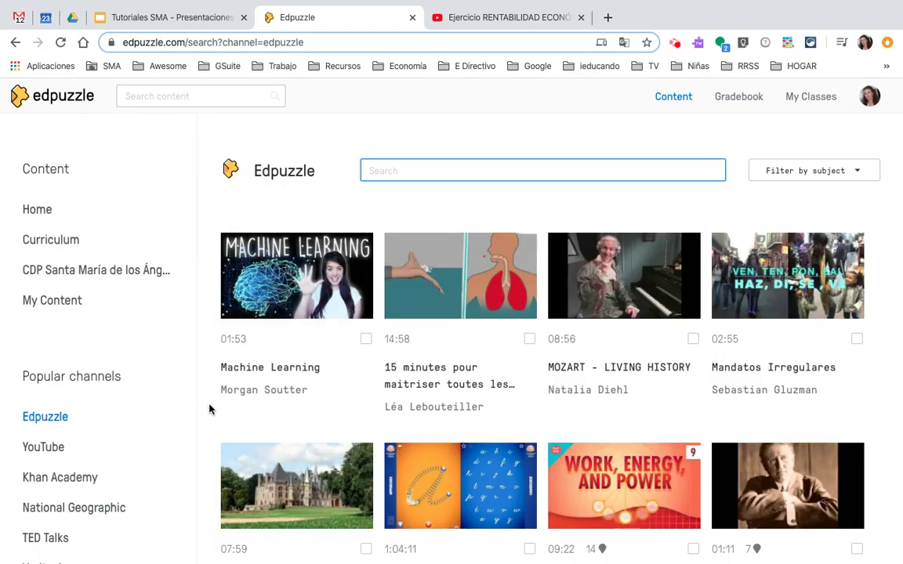
pyautogui.scroll(-12, 222, 407)
pyautogui.scroll(-10, 221, 407)
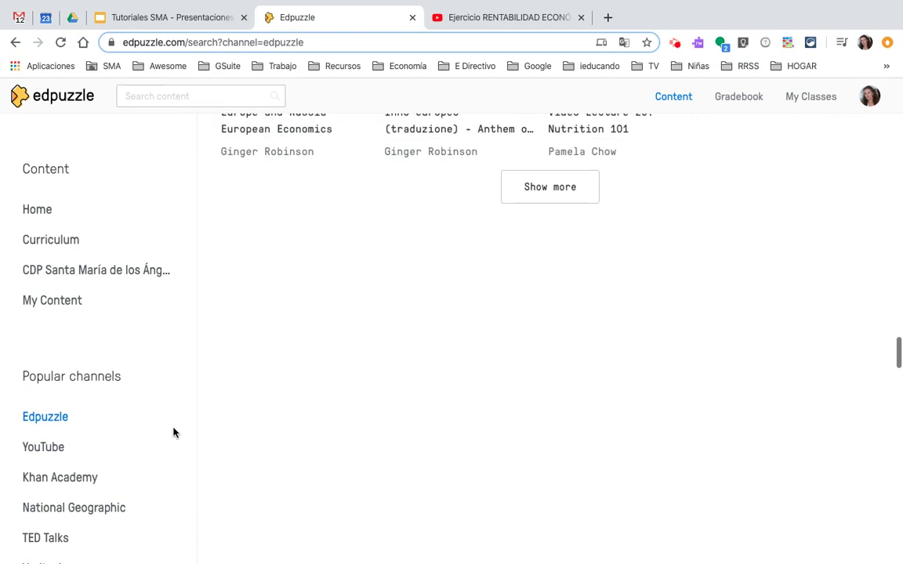
# Browse the videos offered in the YouTube channel and locate its search field.
pyautogui.click(47, 448)
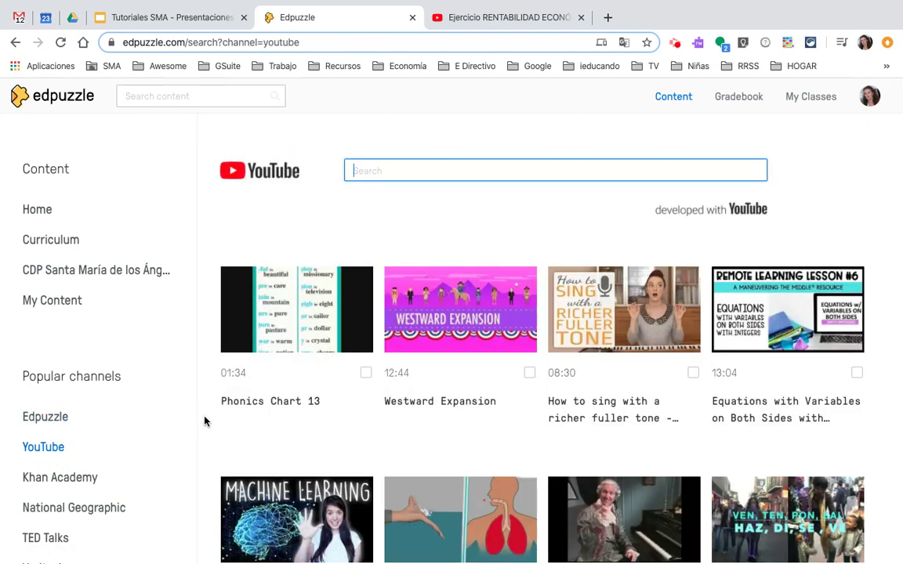
pyautogui.scroll(-4, 508, 363)
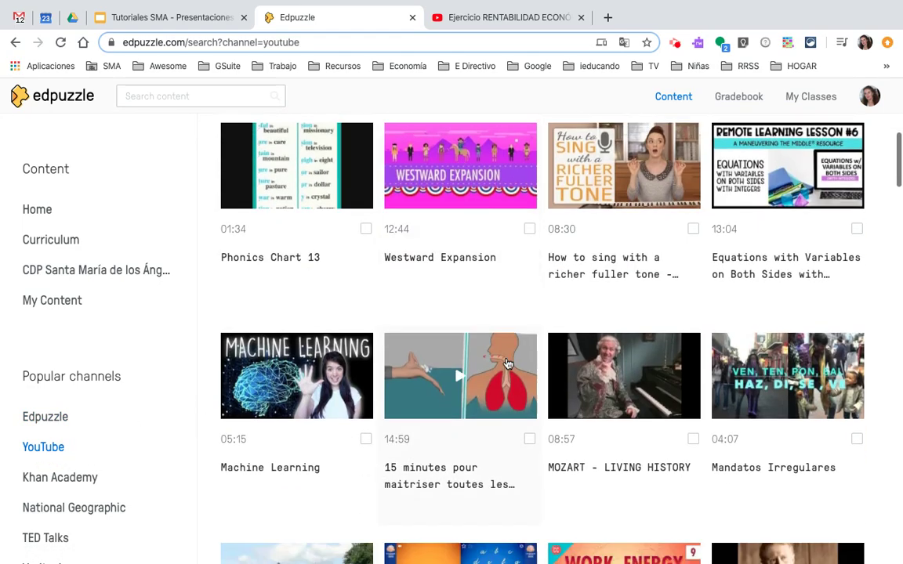
pyautogui.scroll(4, 507, 363)
pyautogui.click(409, 167)
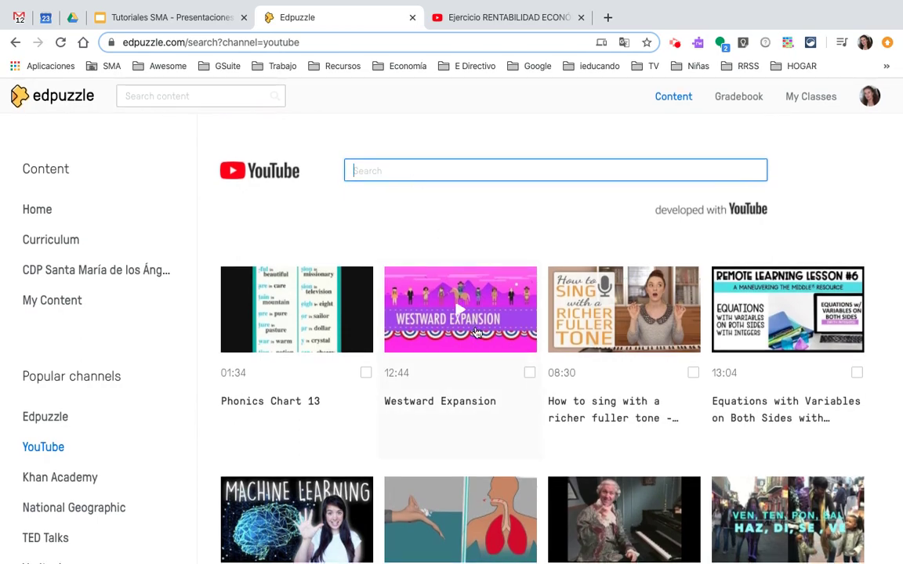
pyautogui.scroll(-8, 470, 313)
pyautogui.scroll(-9, 476, 333)
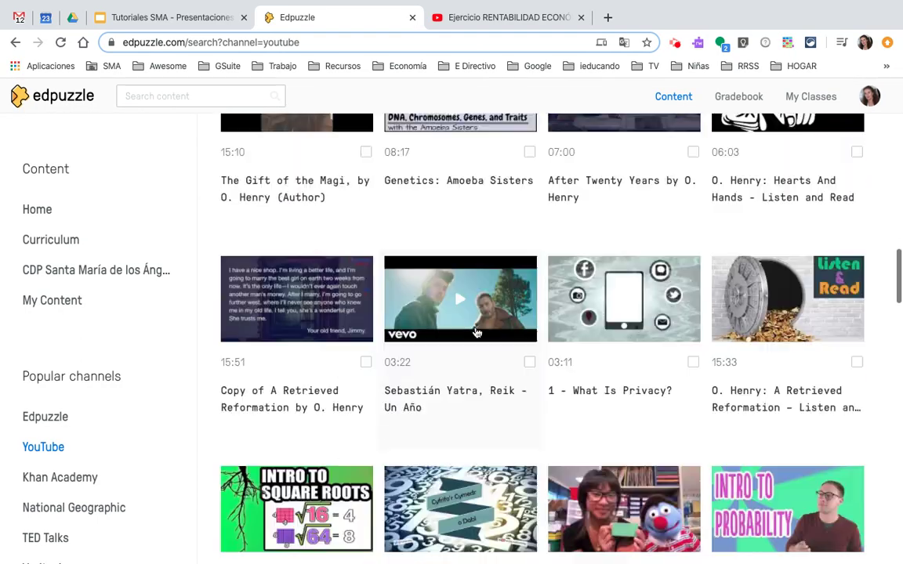
pyautogui.scroll(-10, 475, 332)
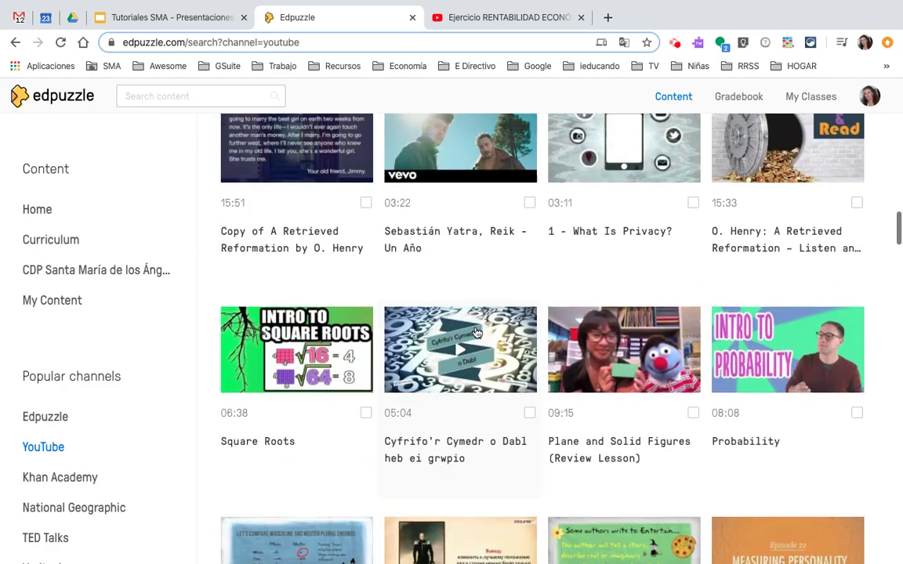
# View the video listings of the Khan Academy, National Geographic and TED Talks channels.
pyautogui.click(54, 480)
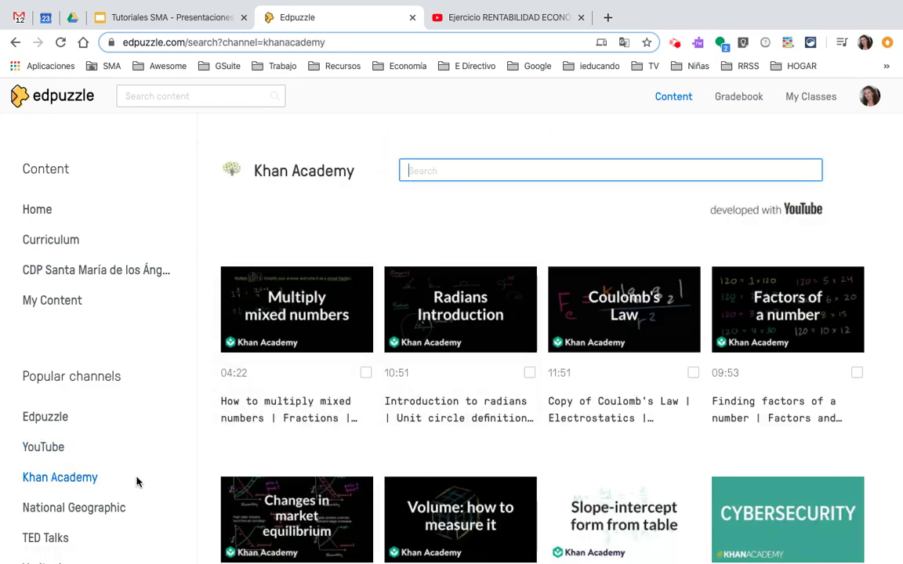
pyautogui.scroll(-2, 137, 479)
pyautogui.click(76, 457)
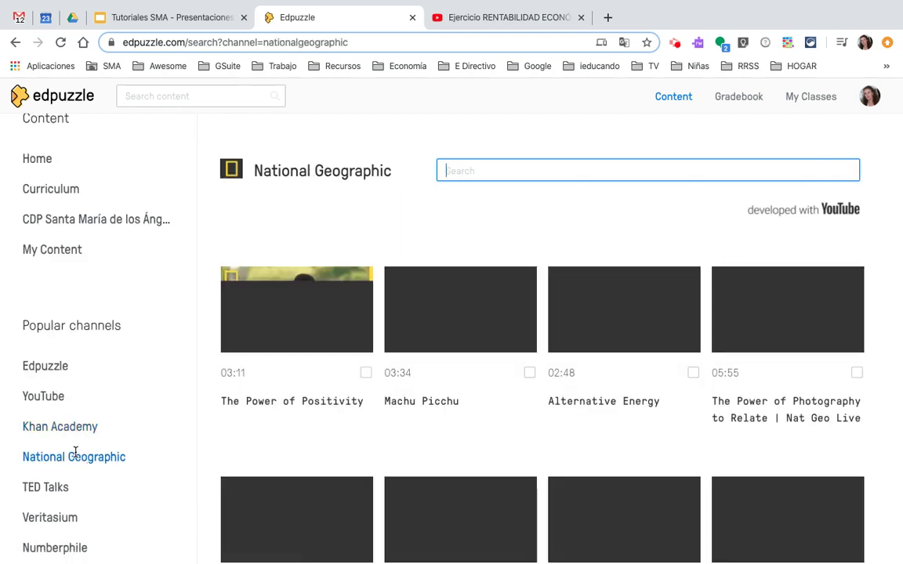
pyautogui.scroll(-3, 74, 454)
pyautogui.click(39, 409)
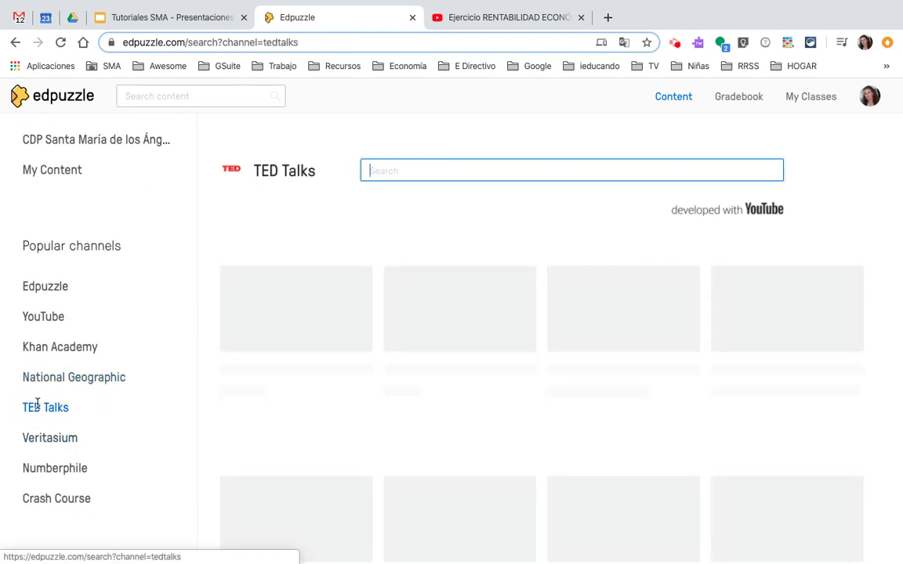
pyautogui.scroll(3, 65, 504)
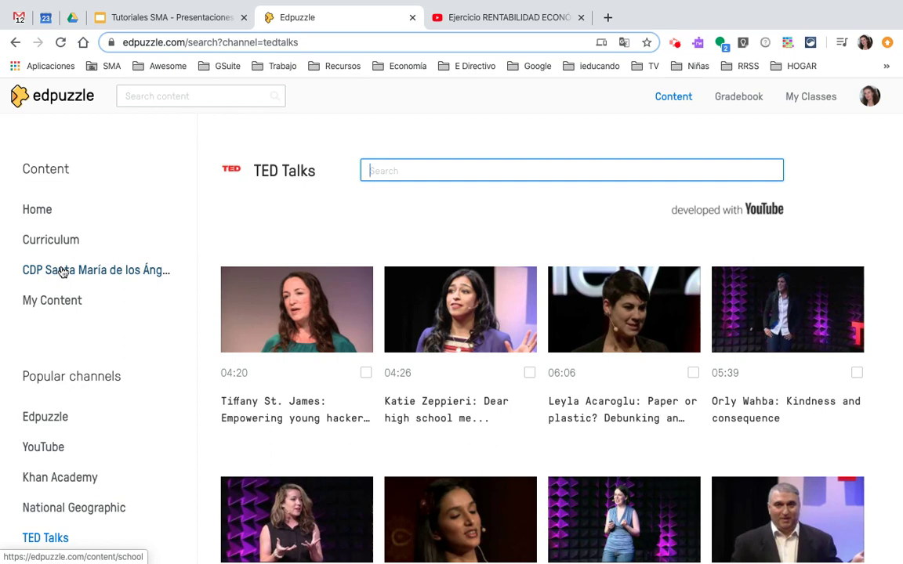
# Examine the content shared by the school CDP Santa María de los Ángeles, including its other subject areas.
pyautogui.click(63, 272)
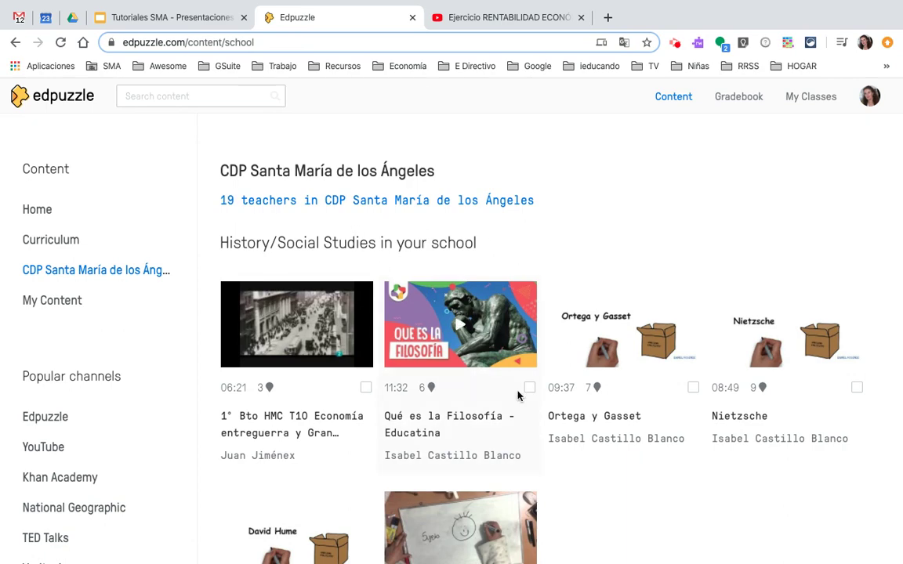
pyautogui.scroll(-2, 500, 490)
pyautogui.scroll(2, 505, 474)
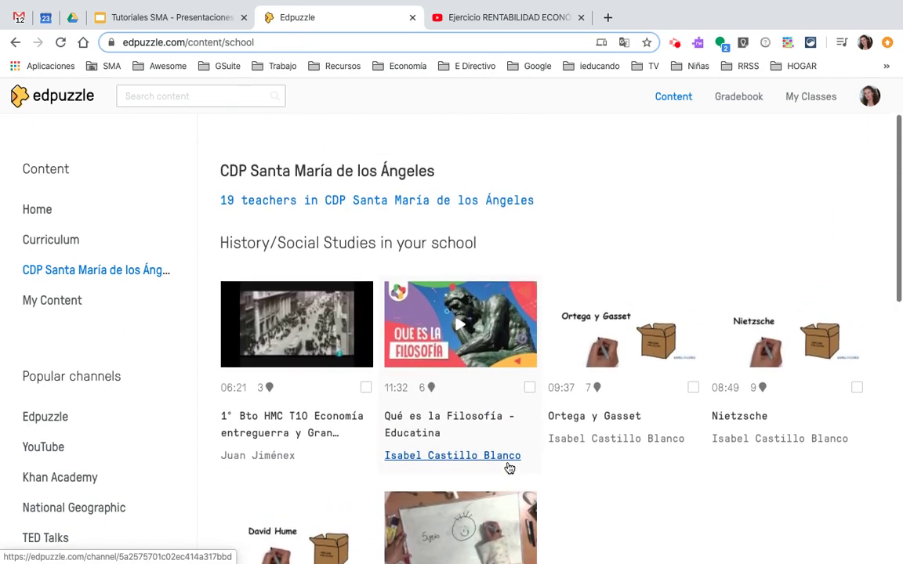
pyautogui.scroll(-6, 508, 468)
pyautogui.scroll(-3, 508, 468)
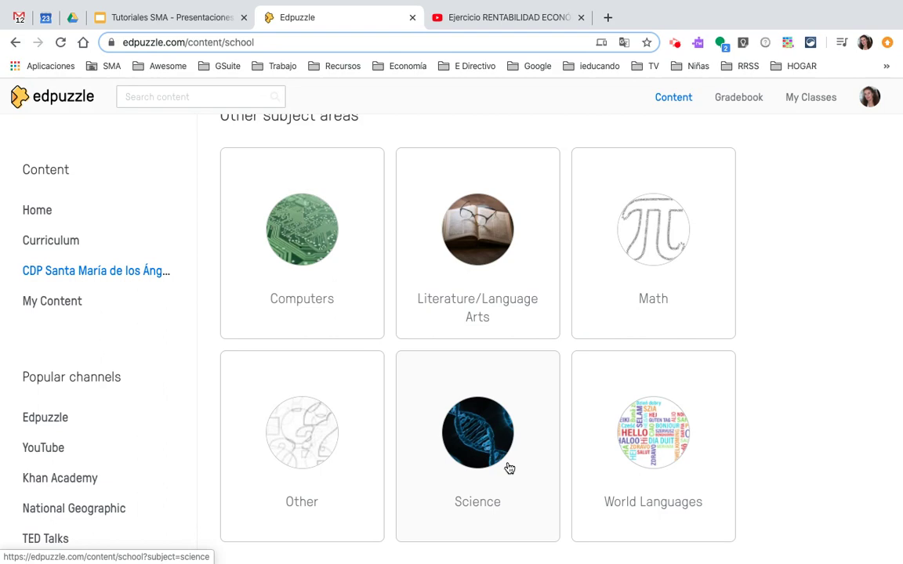
pyautogui.scroll(5, 509, 468)
pyautogui.scroll(4, 509, 468)
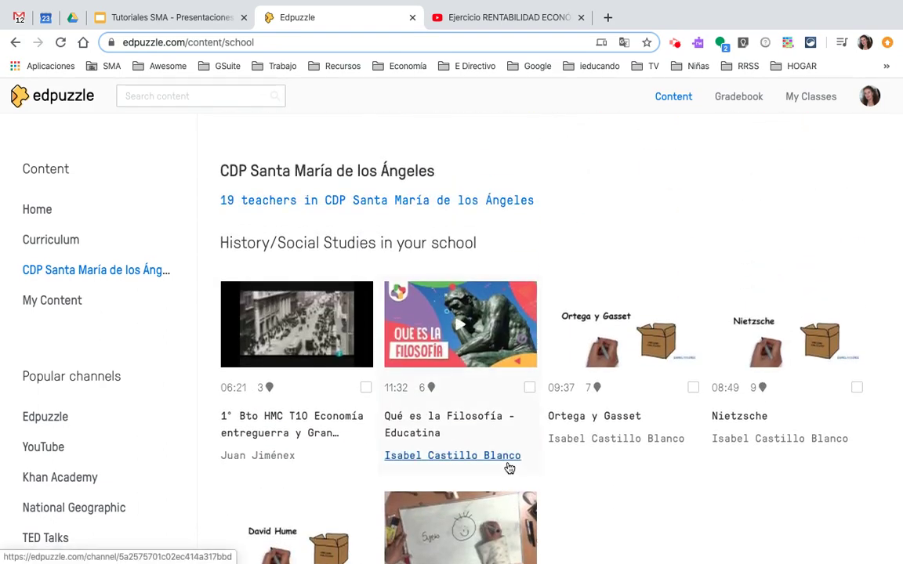
# Look through the ECONOMÍA EMPRESA folder in My Content and return to the My Content overview.
pyautogui.click(49, 302)
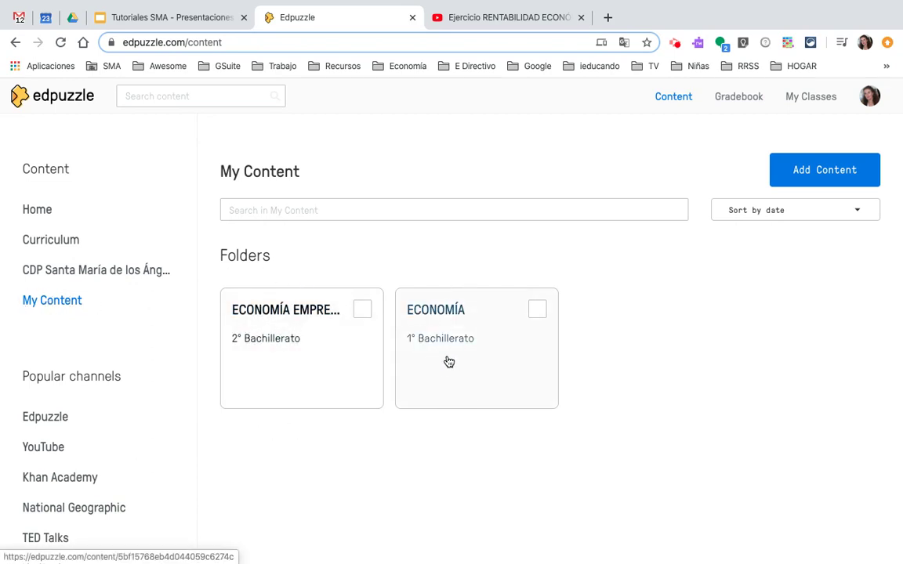
pyautogui.click(309, 311)
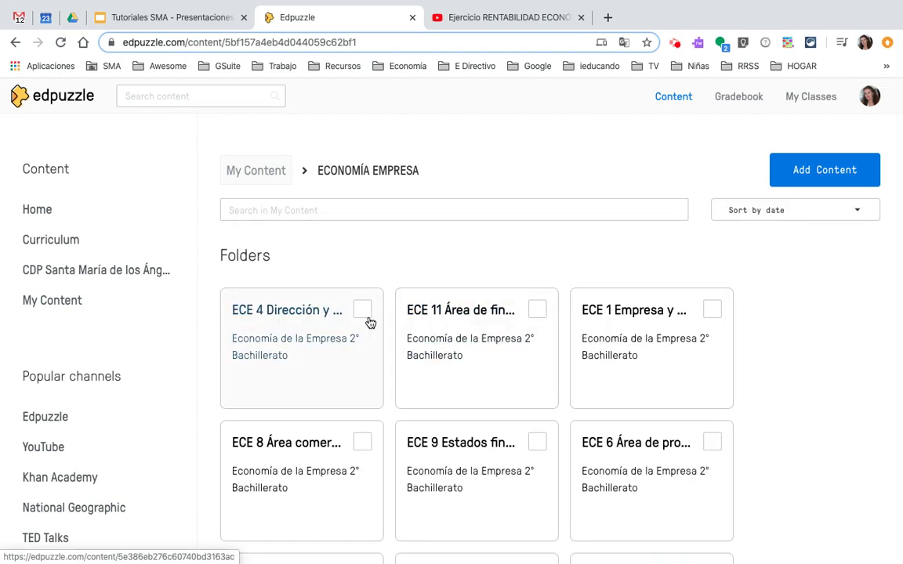
pyautogui.scroll(-2, 452, 438)
pyautogui.scroll(2, 452, 438)
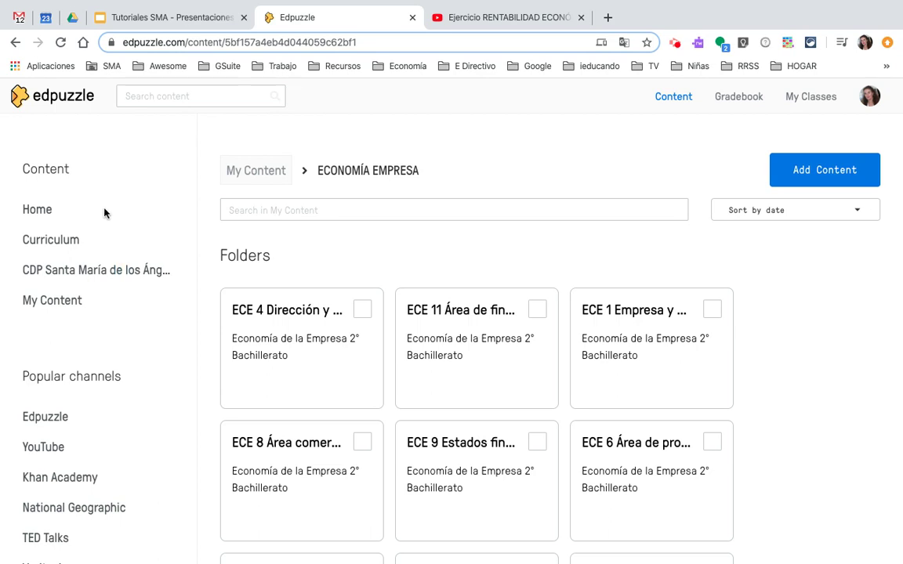
pyautogui.click(51, 305)
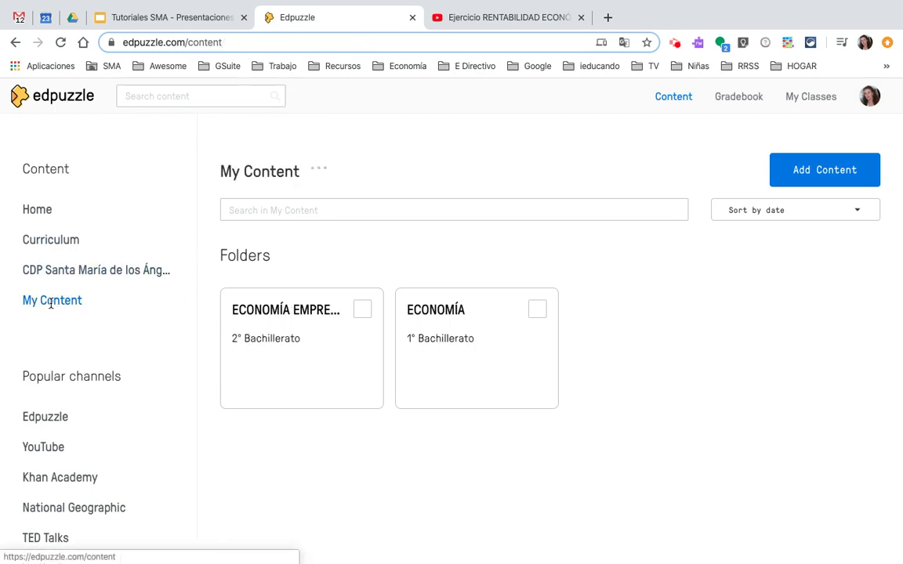
pyautogui.click(239, 203)
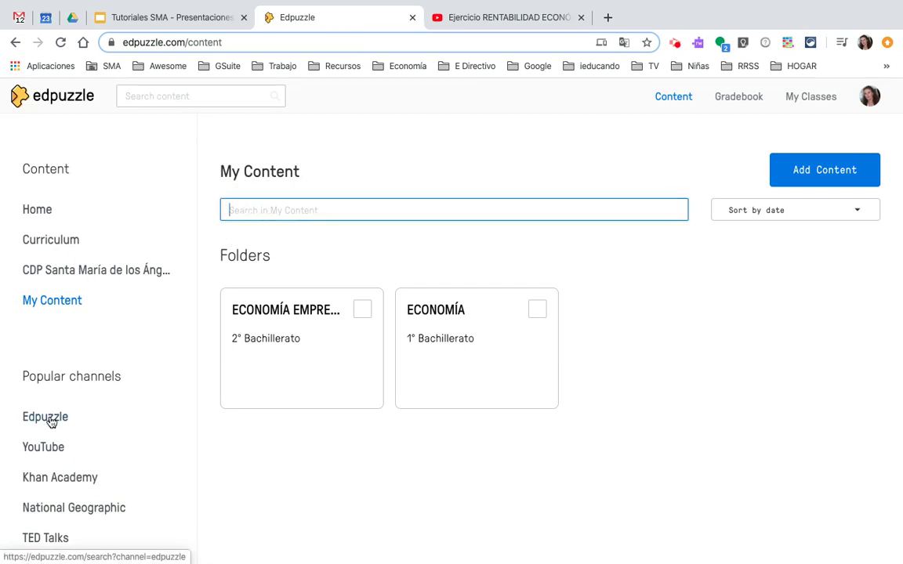
# Copy the link of the YouTube video "Ejercicio RENTABILIDAD ECONÓMICA Y FINANCIERA 4" and open that video for editing through Edpuzzle's YouTube channel search.
pyautogui.click(46, 447)
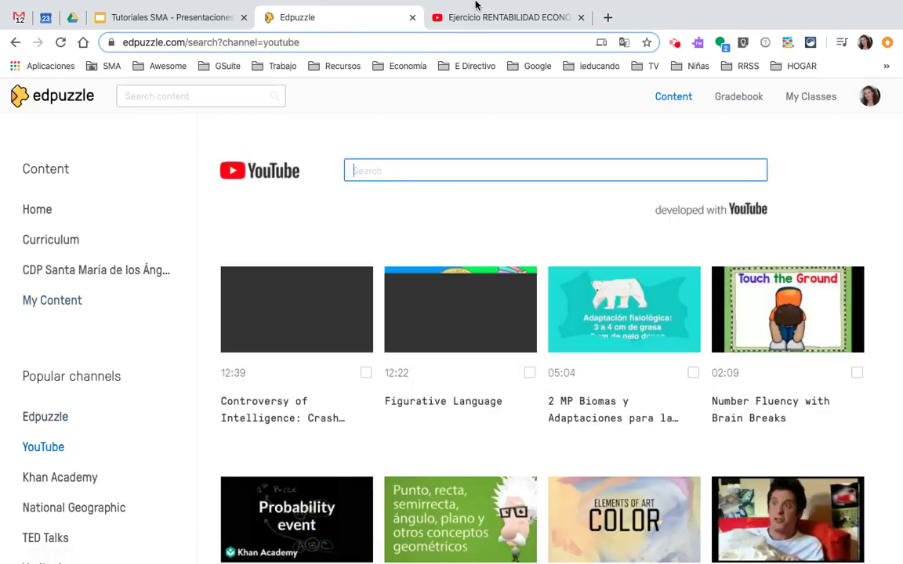
pyautogui.click(482, 19)
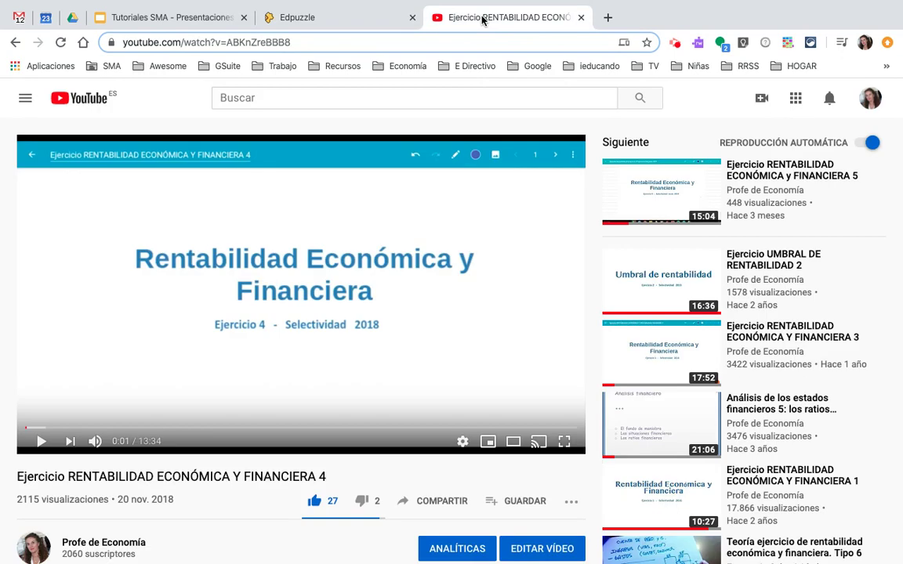
pyautogui.click(323, 42)
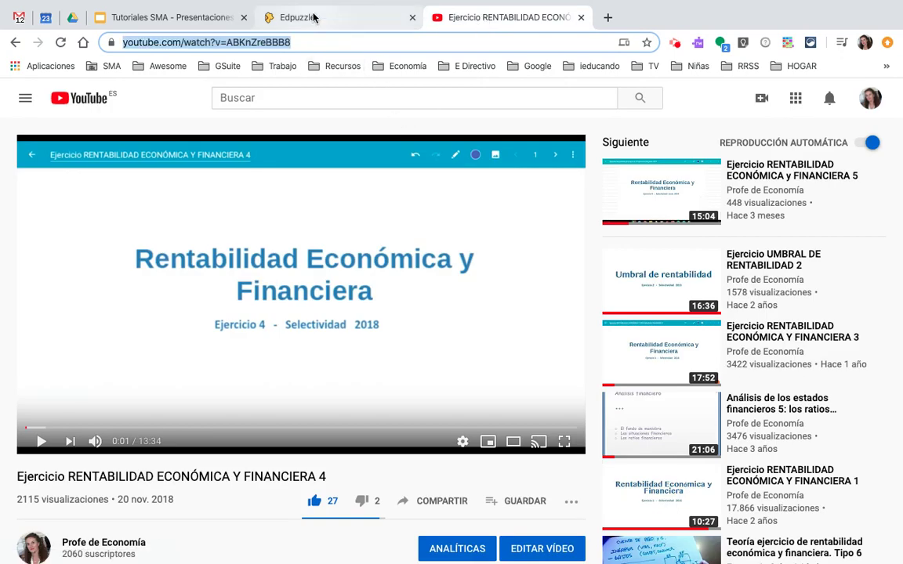
pyautogui.click(312, 18)
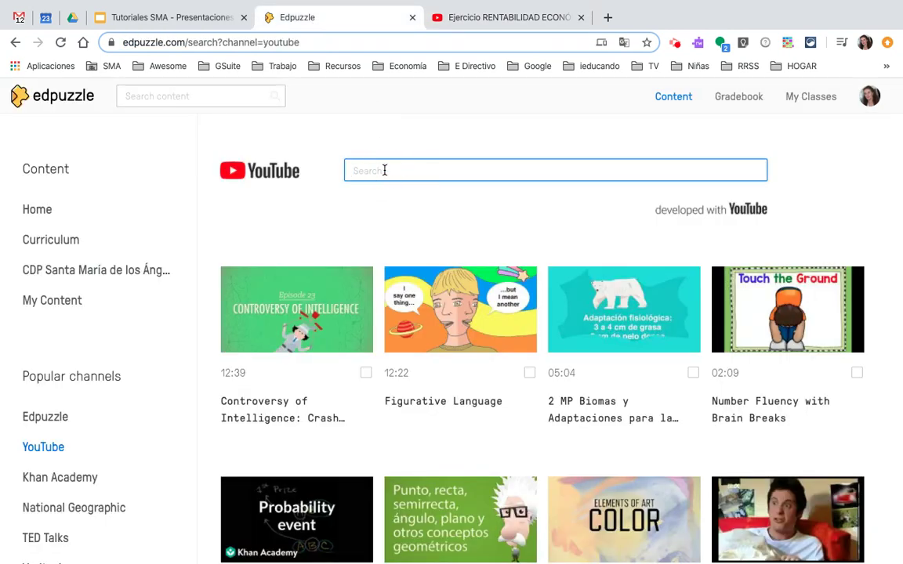
pyautogui.write('https://www.youtube.com/watch?v=ABnZvzBB8B8')
pyautogui.press('Return')
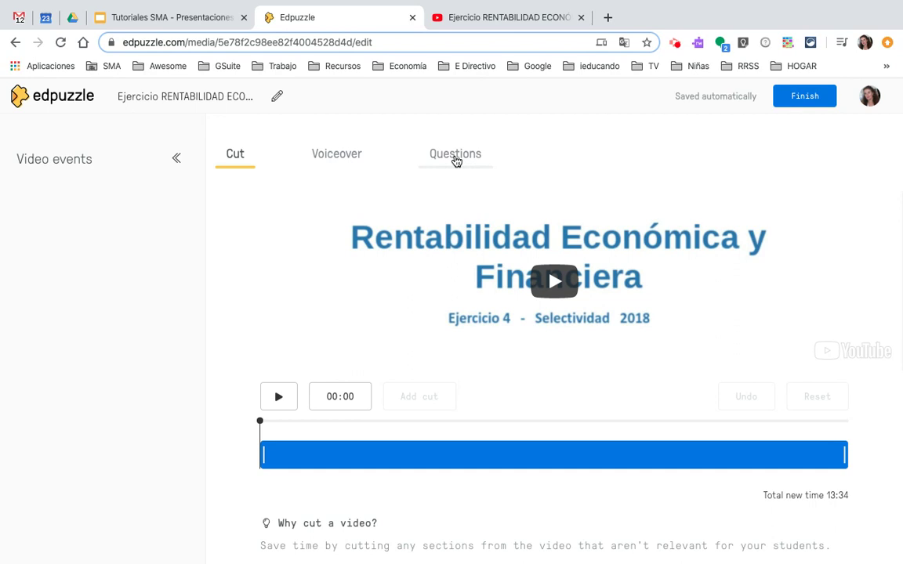
# Preview the start of the video in the cut editor and move the playhead to 10:55.
pyautogui.scroll(-1, 494, 298)
pyautogui.scroll(1, 494, 298)
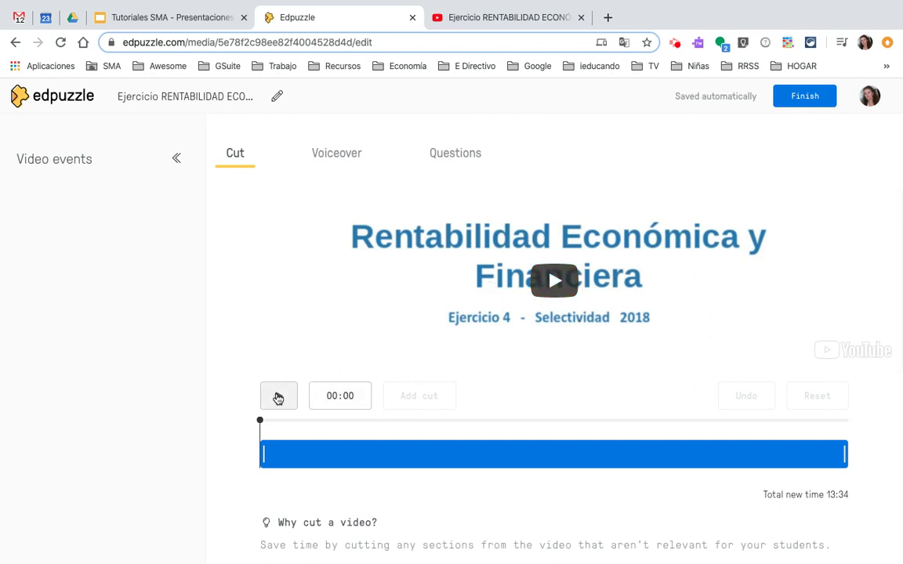
pyautogui.click(278, 399)
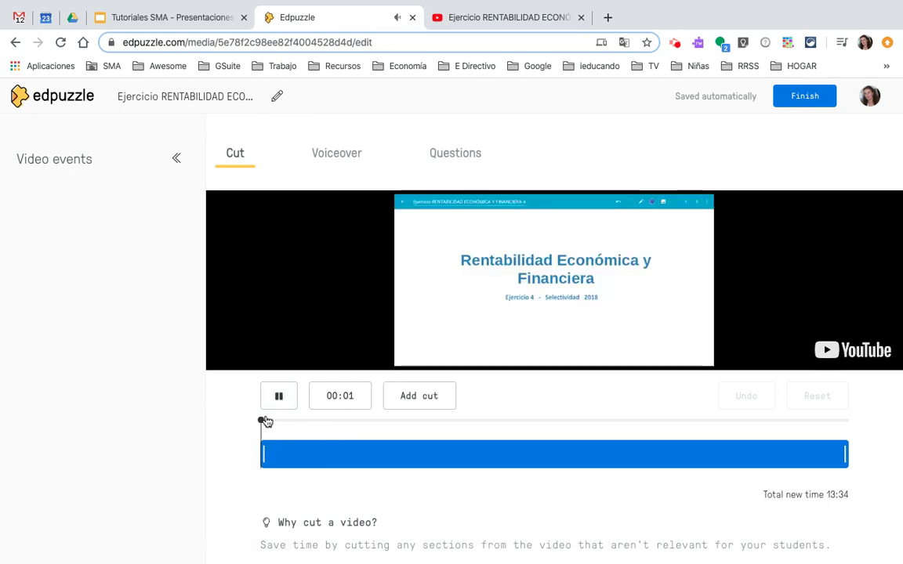
pyautogui.click(278, 399)
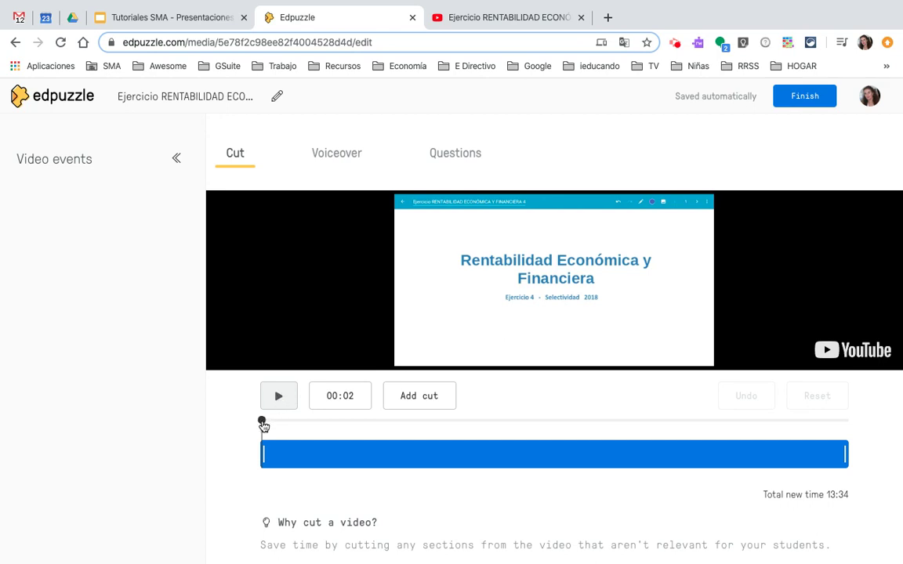
pyautogui.moveTo(263, 422); pyautogui.dragTo(734, 423)
pyautogui.click(682, 421)
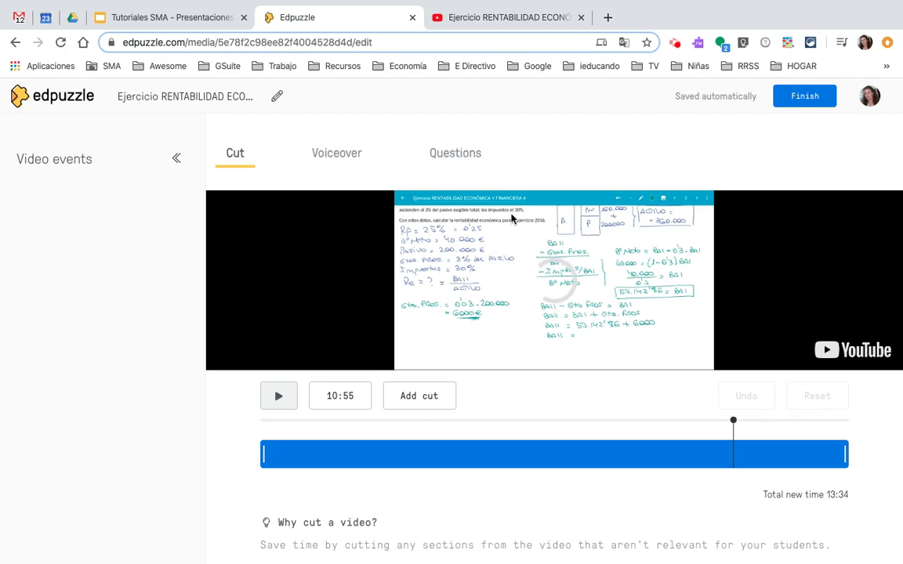
# Add a note at 10:55 reading "Atención a este concepto que es fundamental en este tema" and save it.
pyautogui.click(457, 155)
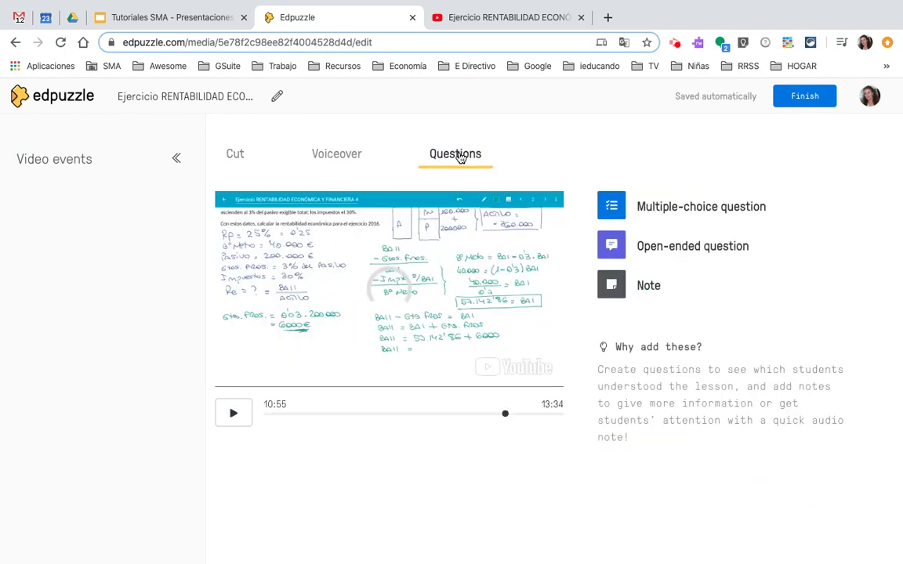
pyautogui.click(673, 218)
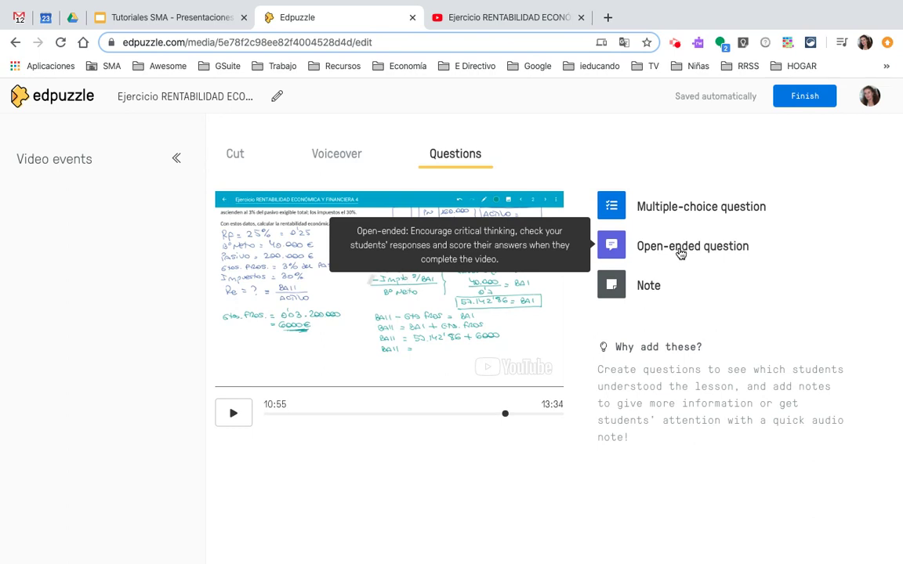
pyautogui.click(649, 286)
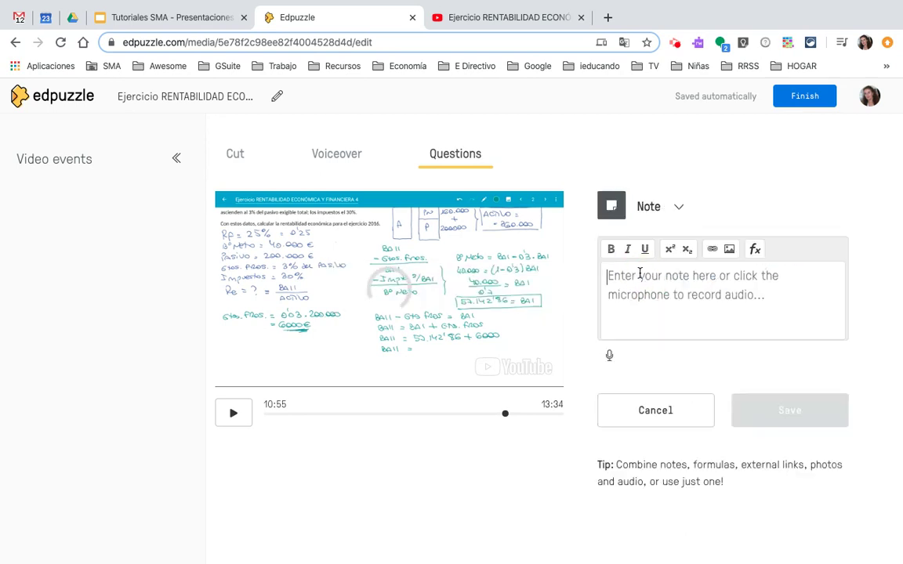
pyautogui.write('A')
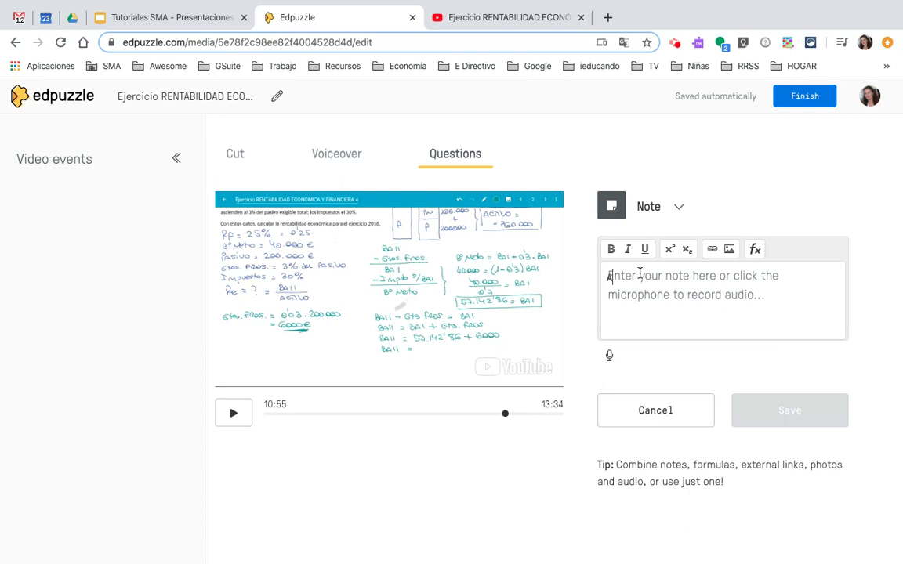
pyautogui.write('tencion a este')
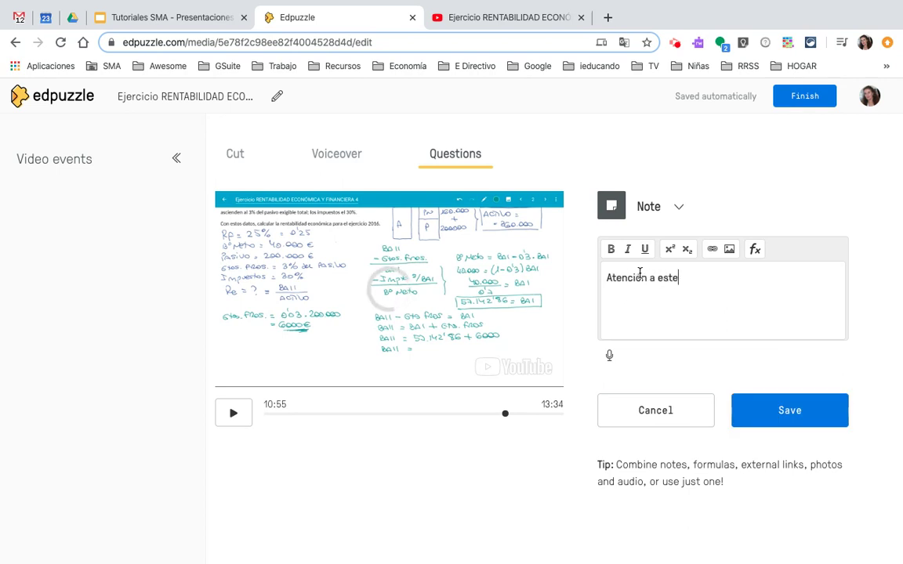
pyautogui.write(' concepto que es fundam')
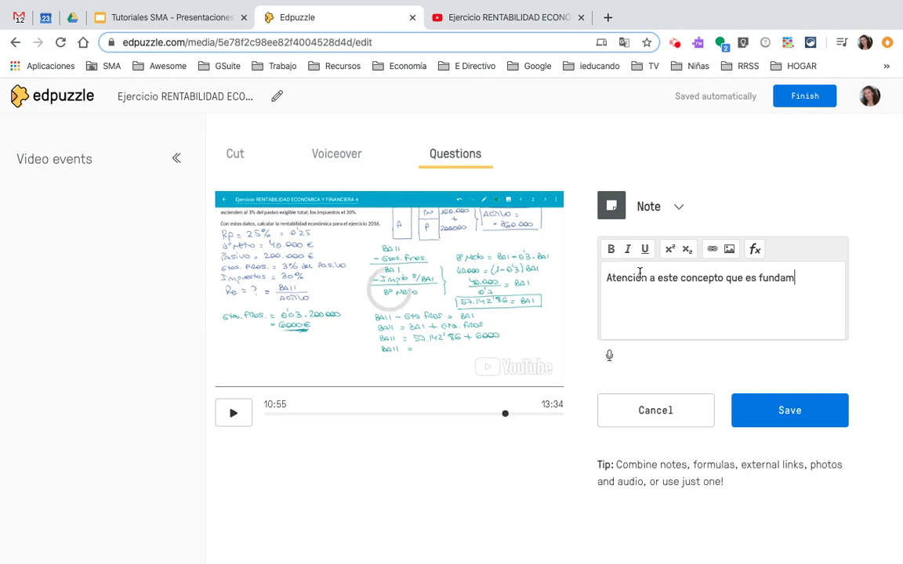
pyautogui.write('ental en este tema')
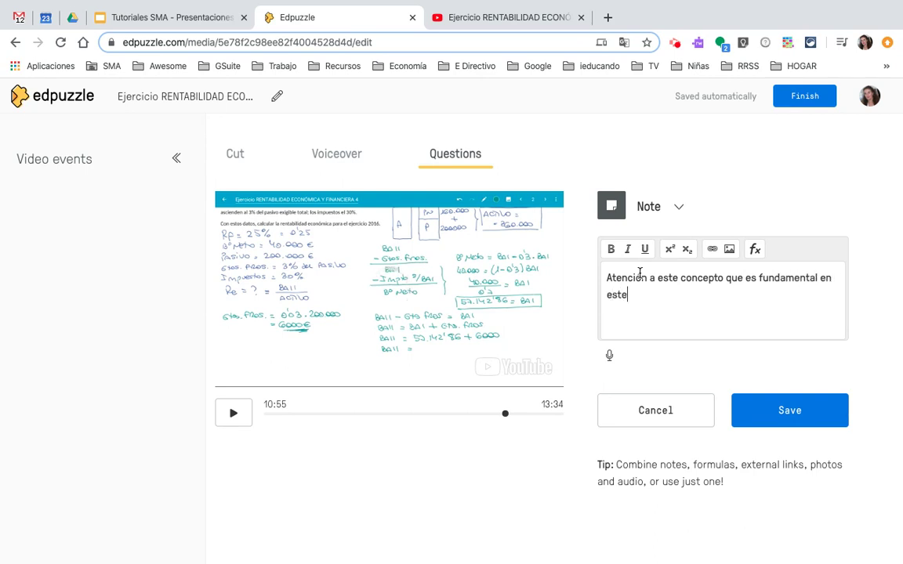
pyautogui.click(796, 412)
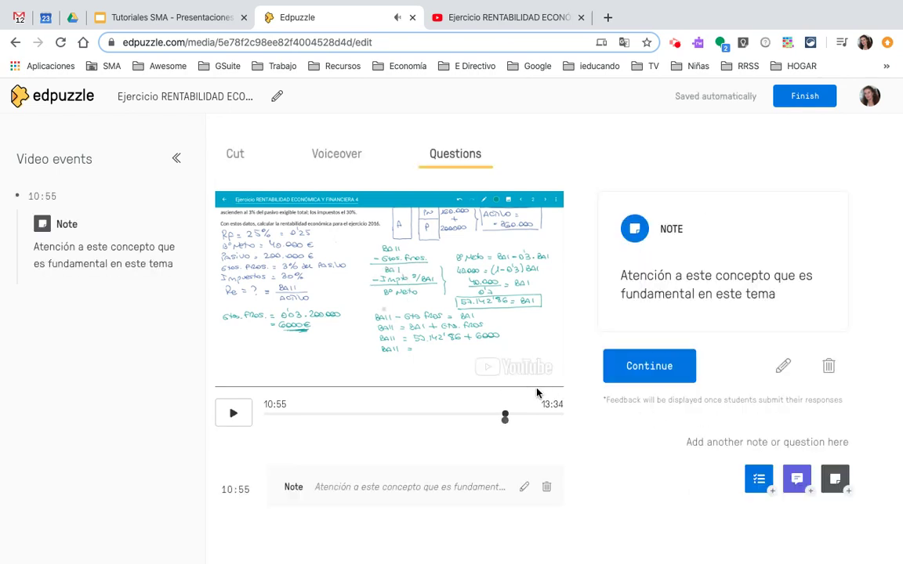
# Resume the video and start a multiple-choice question at 10:57 with the text "Selecciona una de las siguiente opciones".
pyautogui.click(654, 367)
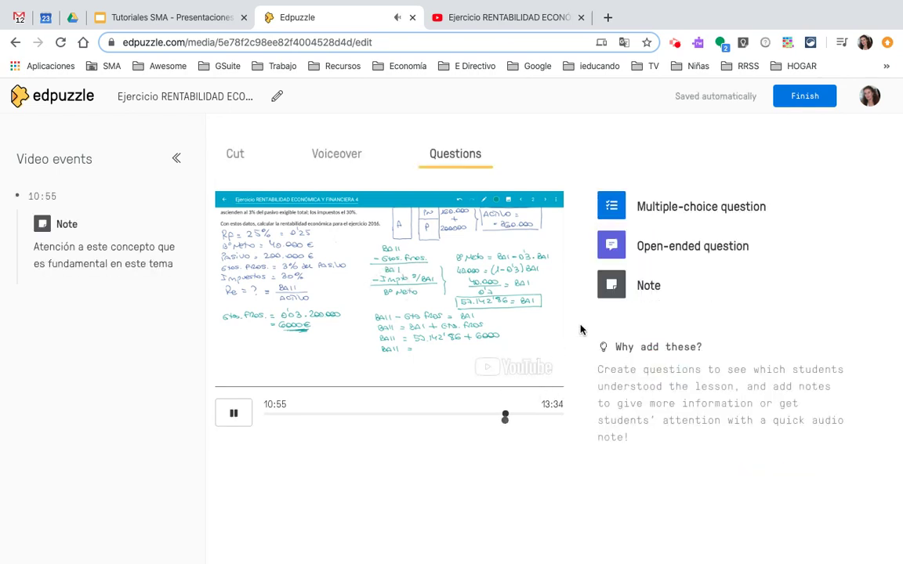
pyautogui.click(671, 213)
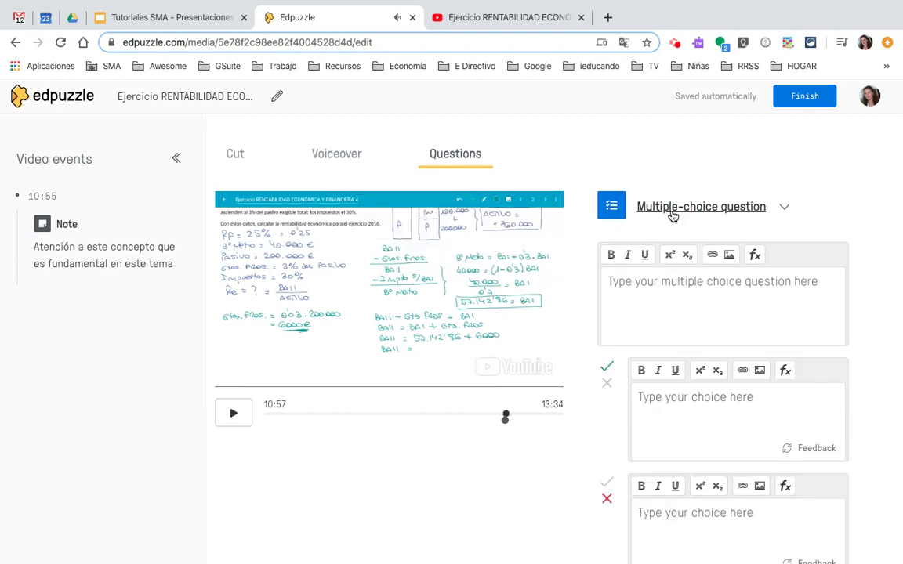
pyautogui.click(650, 273)
pyautogui.write('Selecciona una de')
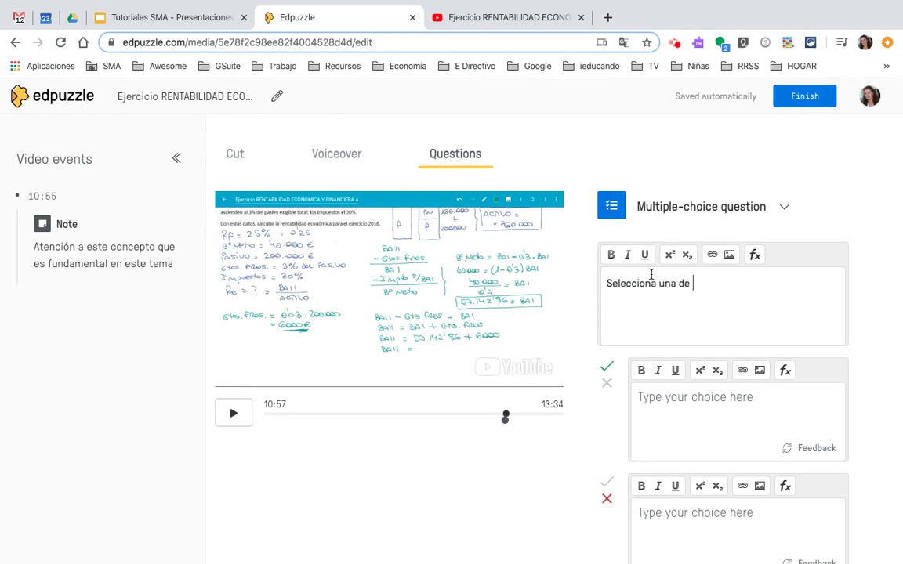
pyautogui.write('ciones')
# Give the question three answer choices, a, b and c, and mark only b as correct.
pyautogui.scroll(-1, 671, 408)
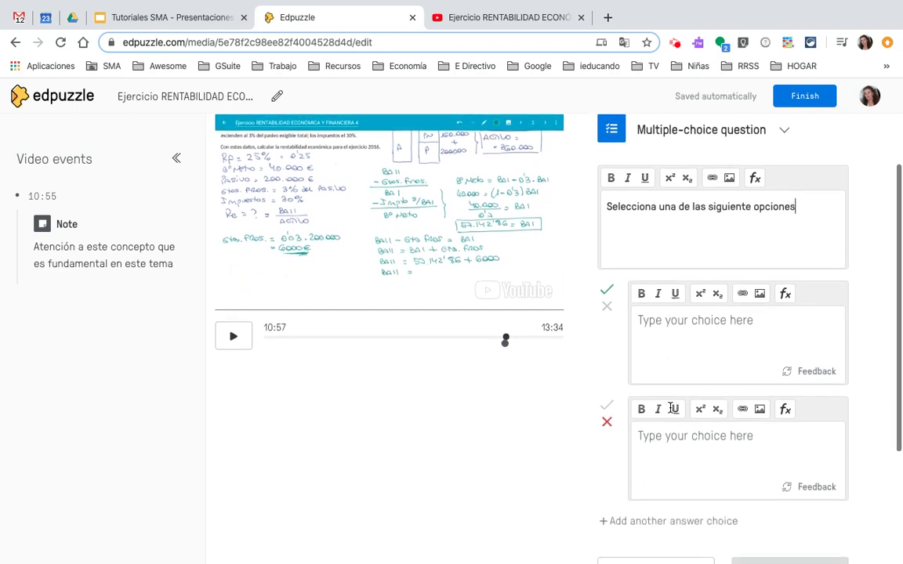
pyautogui.click(680, 316)
pyautogui.write('a')
pyautogui.click(657, 427)
pyautogui.write('b')
pyautogui.scroll(-1, 651, 460)
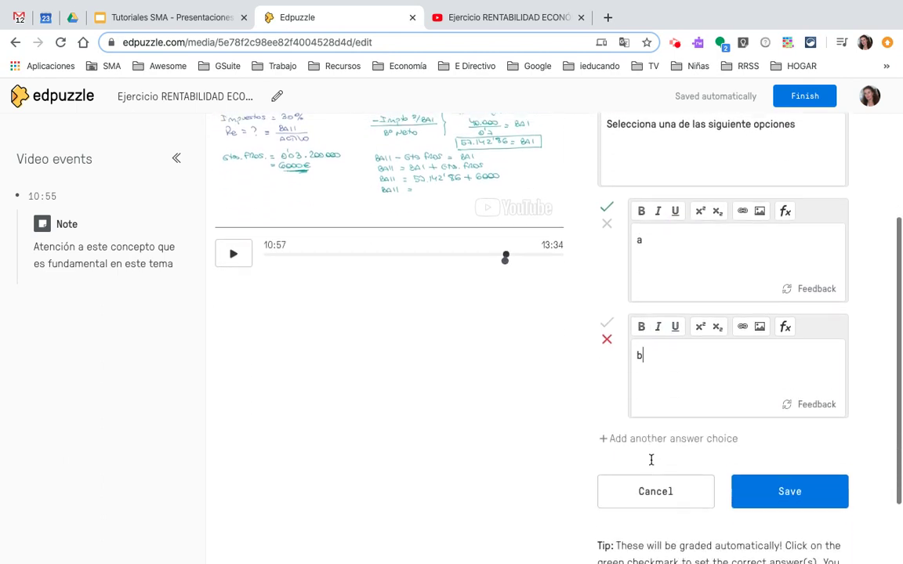
pyautogui.click(664, 432)
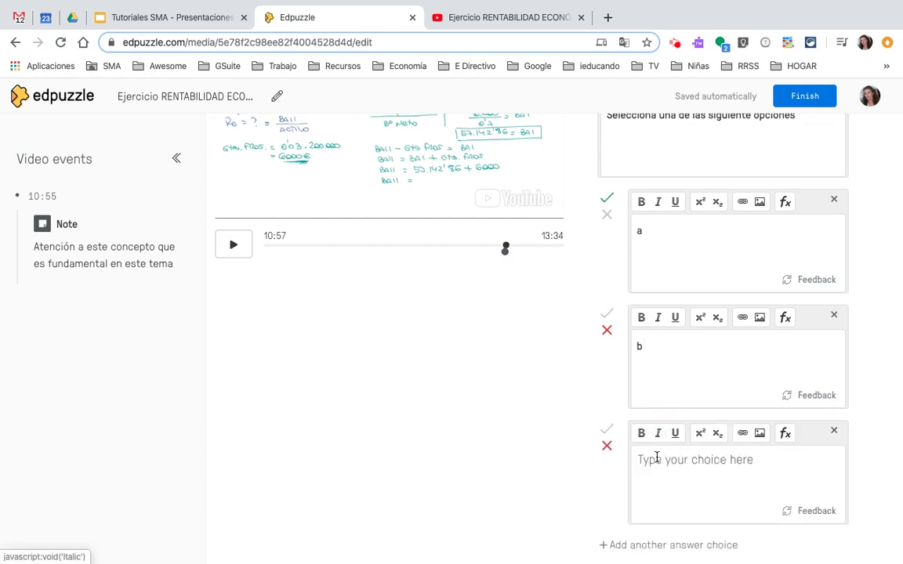
pyautogui.click(656, 459)
pyautogui.write('c')
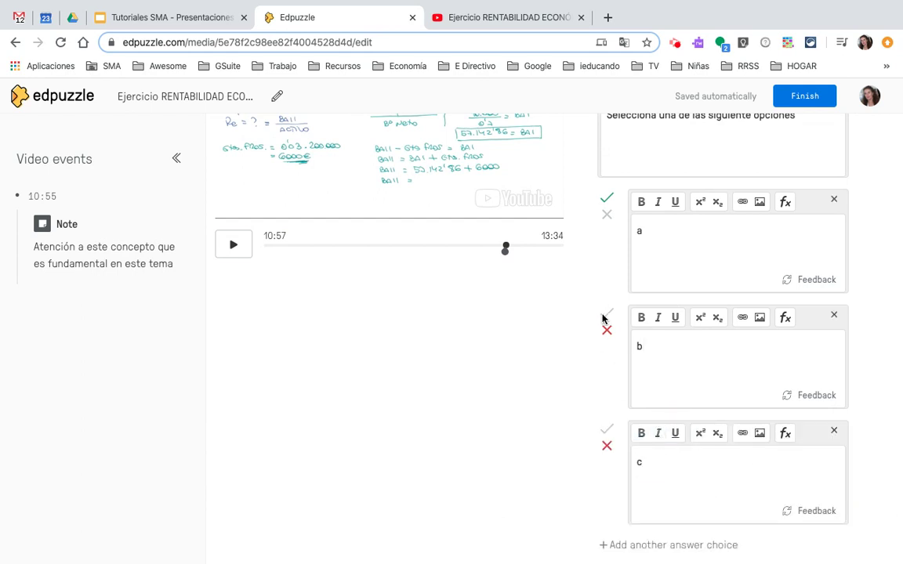
pyautogui.click(604, 216)
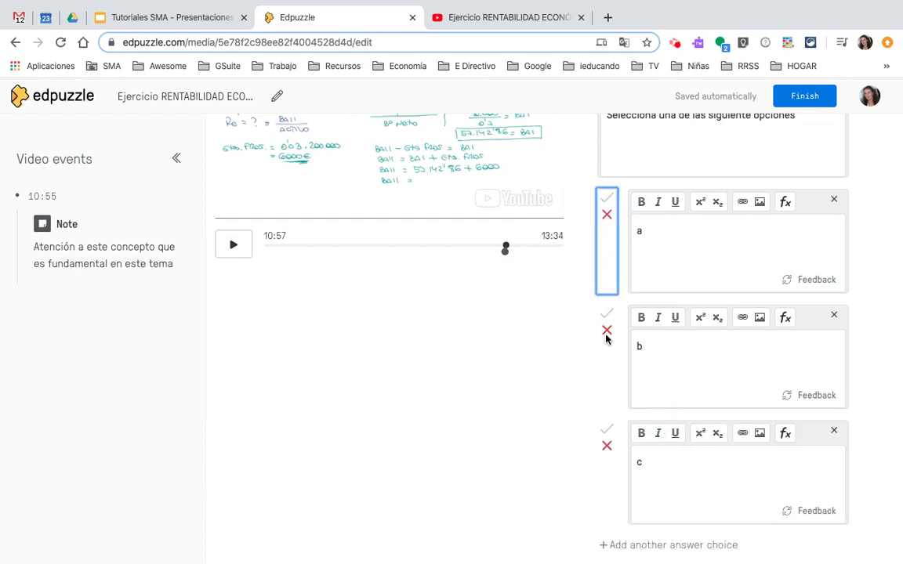
pyautogui.click(607, 312)
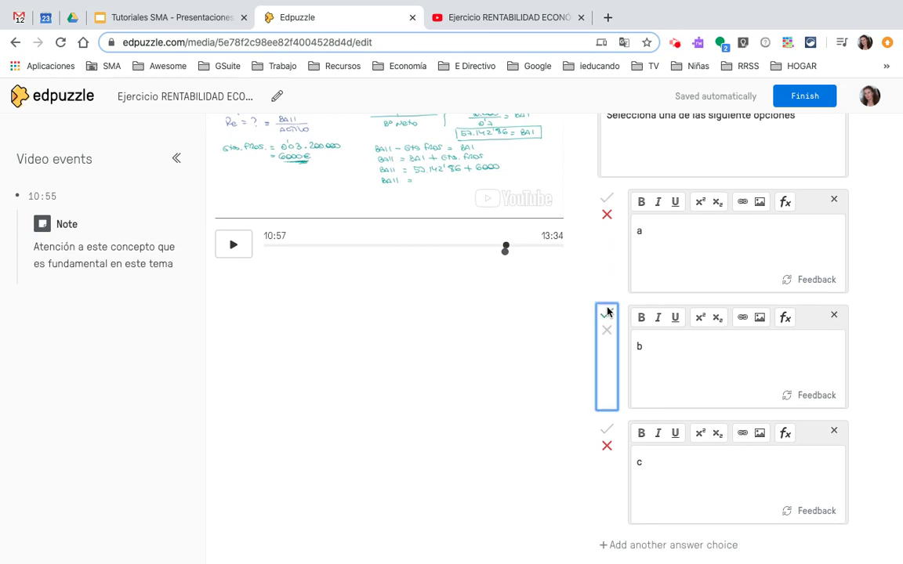
# Add the feedback "te has equivocado, revisa el punto 3 del tema" to choice a and "Muy bien, se nota que has estudiado" to choice b.
pyautogui.click(816, 281)
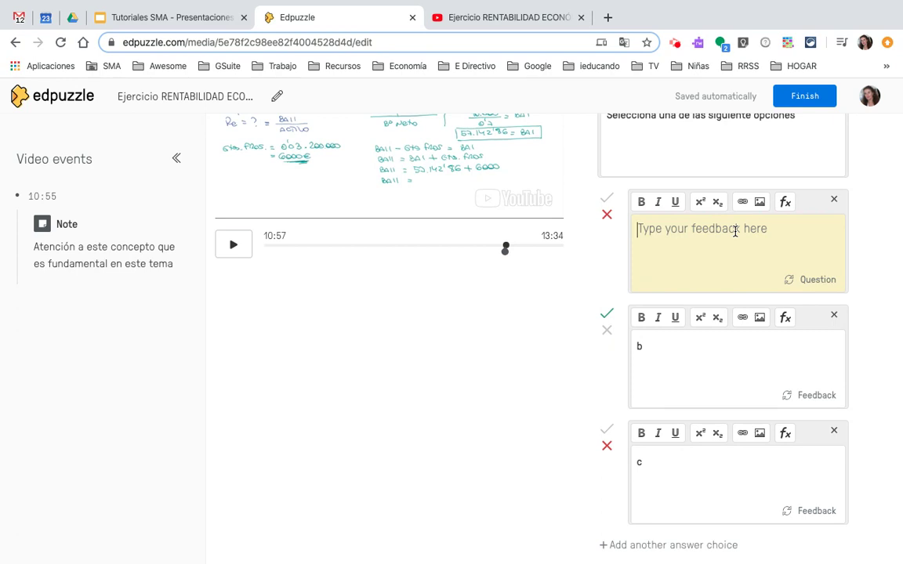
pyautogui.write('te has equivoca')
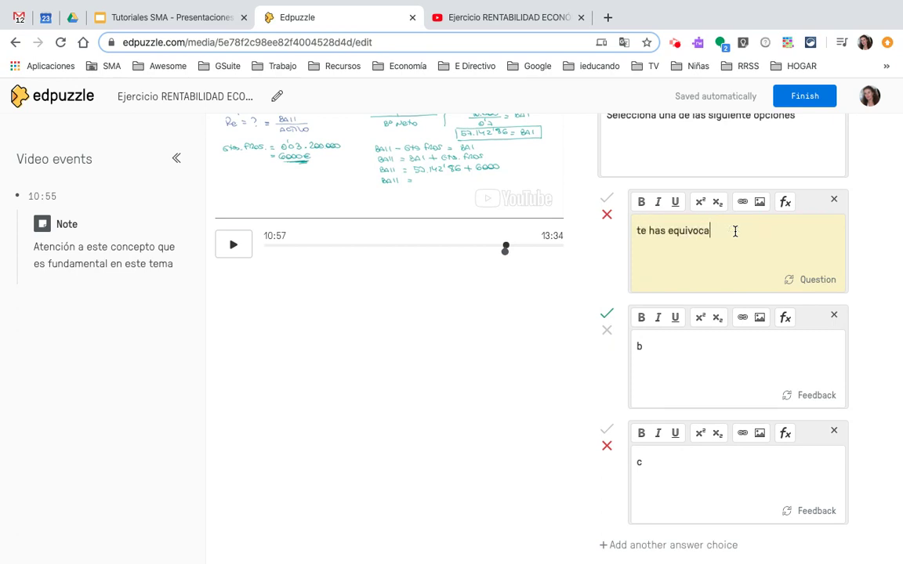
pyautogui.write('do, revisa el punto 3 del tema')
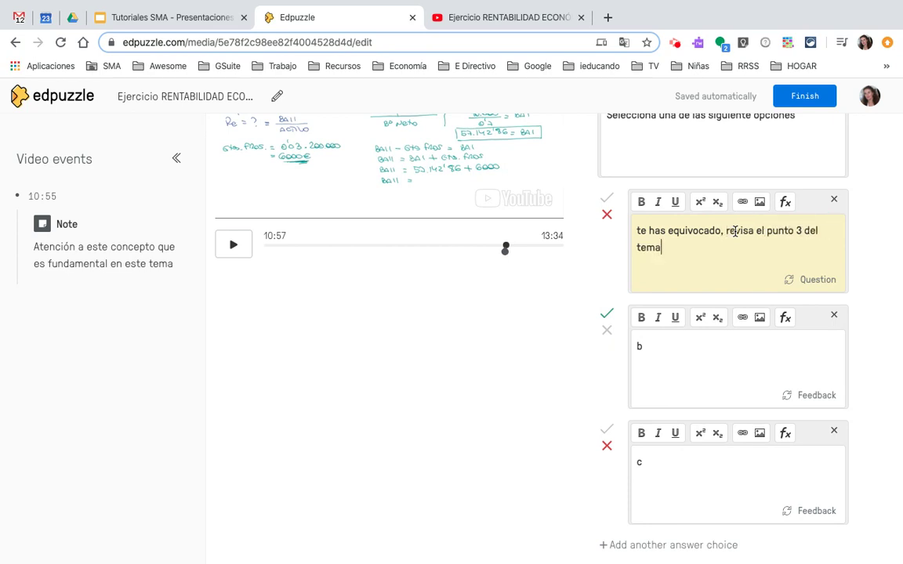
pyautogui.click(820, 396)
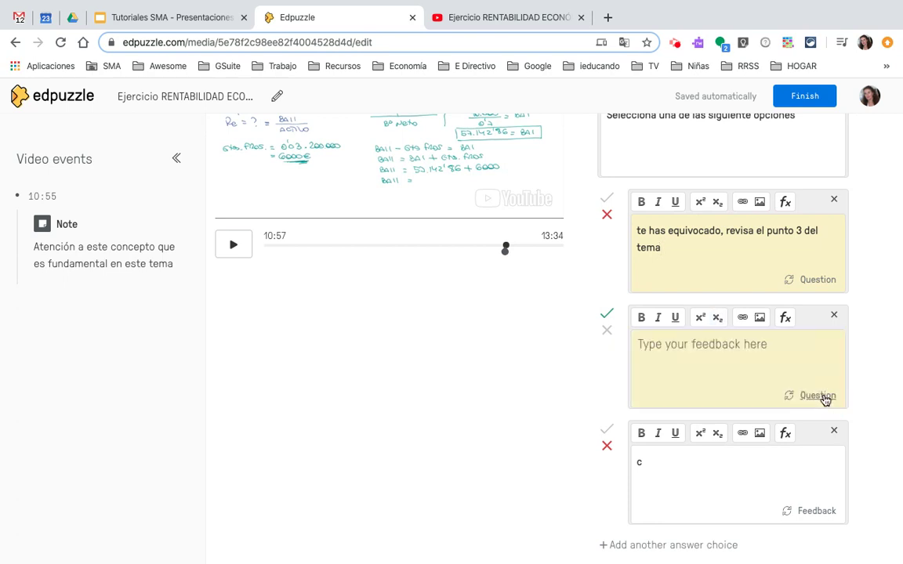
pyautogui.click(735, 344)
pyautogui.write('Muy bien, se nota qe')
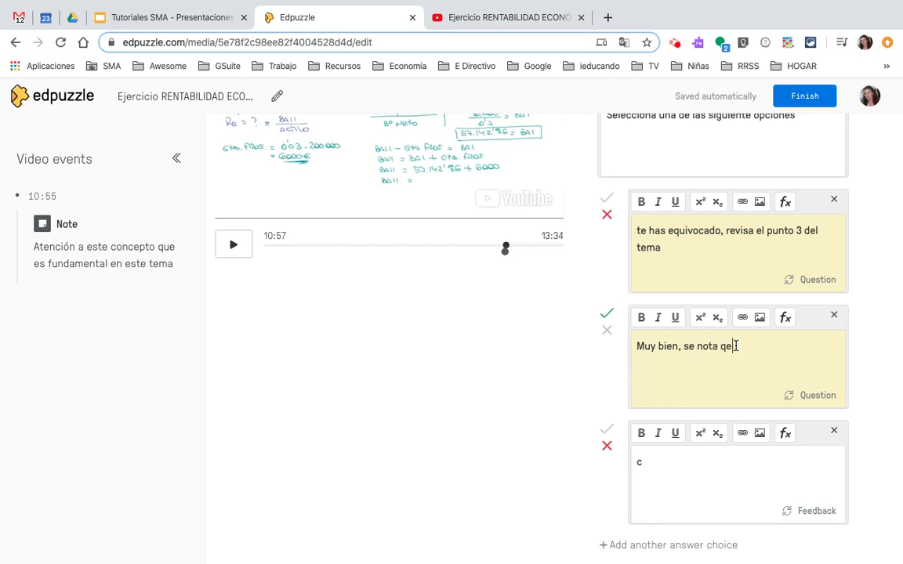
pyautogui.write('u has estudiado')
# Copy choice a's feedback into the feedback for choice c and save the multiple-choice question.
pyautogui.scroll(-2, 741, 401)
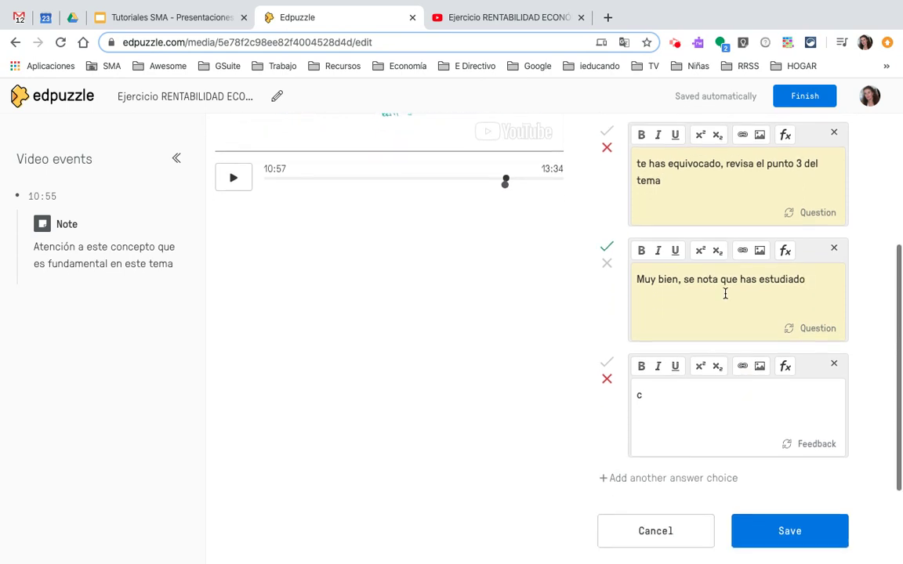
pyautogui.moveTo(663, 180); pyautogui.dragTo(635, 165)
pyautogui.hotkey('ctrl', 'c')
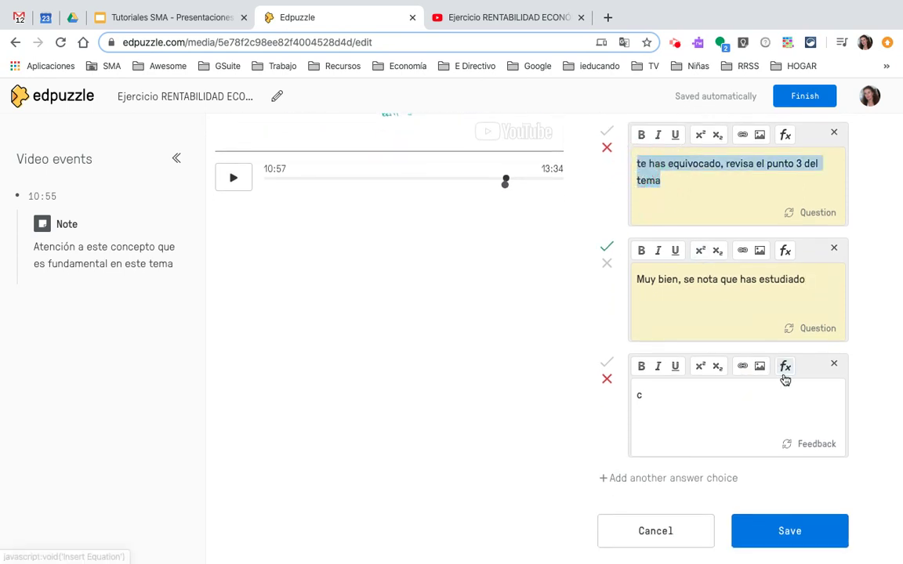
pyautogui.click(818, 446)
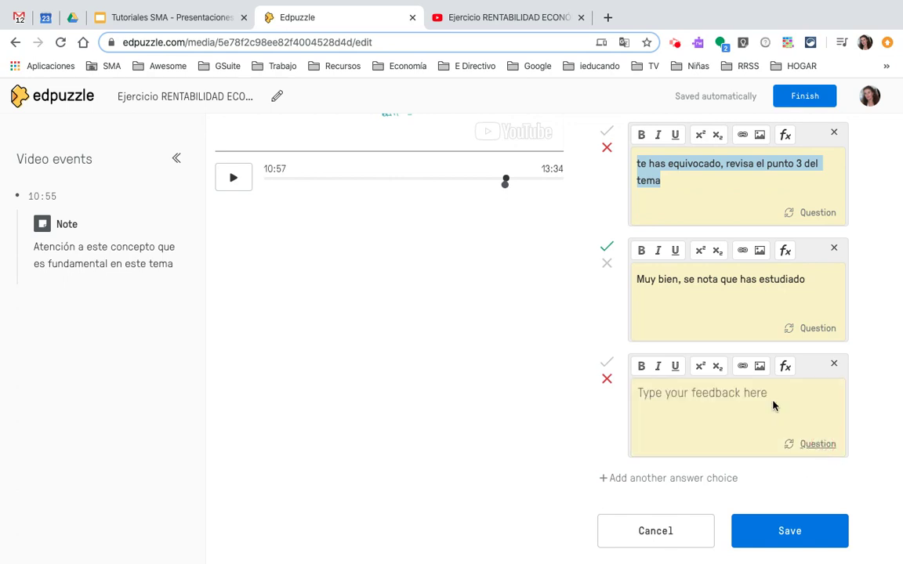
pyautogui.click(773, 405)
pyautogui.hotkey('ctrl', 'v')
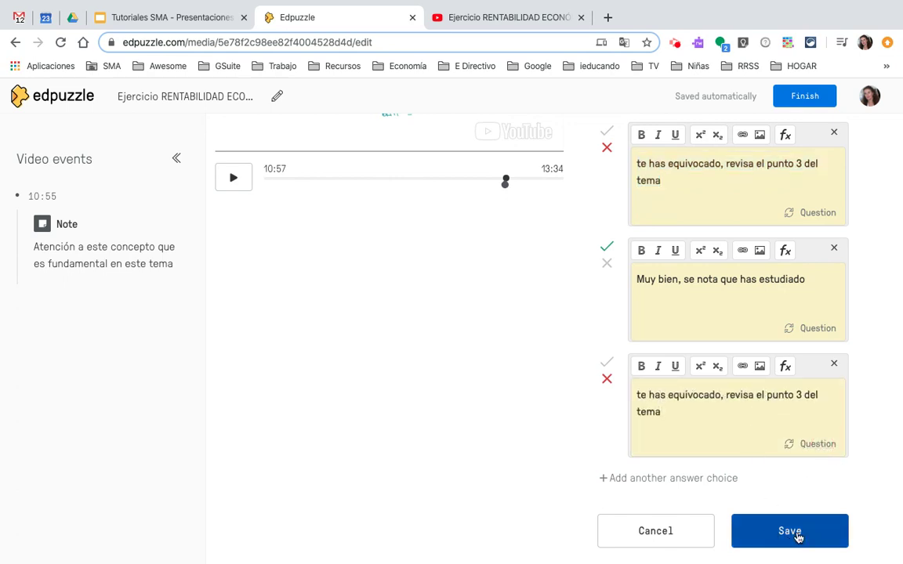
pyautogui.click(796, 535)
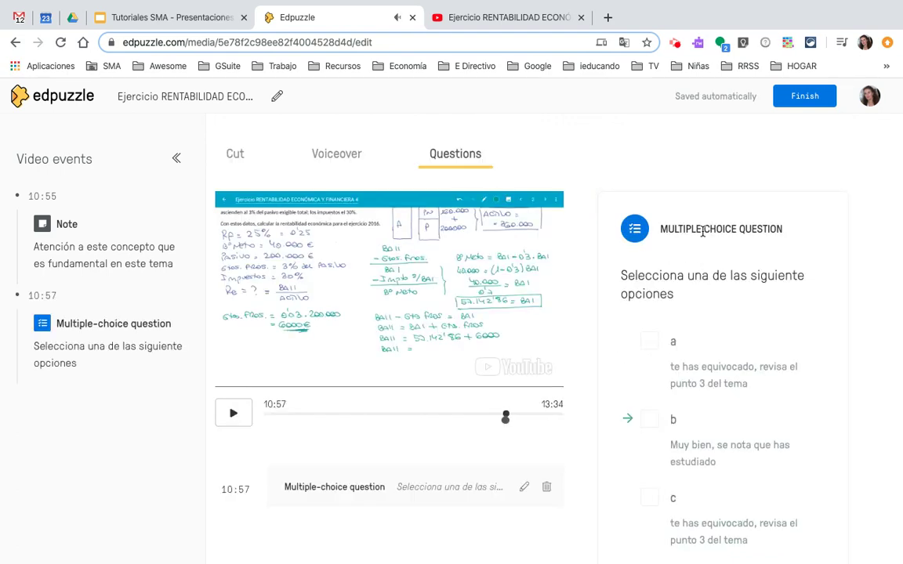
# Start another multiple-choice question at the same 10:57 point with the question text "Selecciona".
pyautogui.scroll(-5, 722, 276)
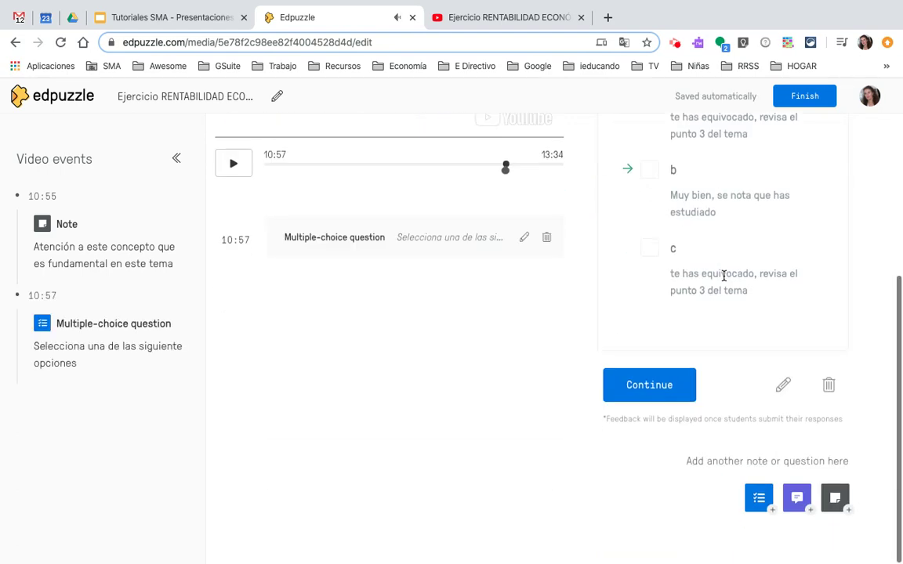
pyautogui.click(759, 501)
pyautogui.click(671, 291)
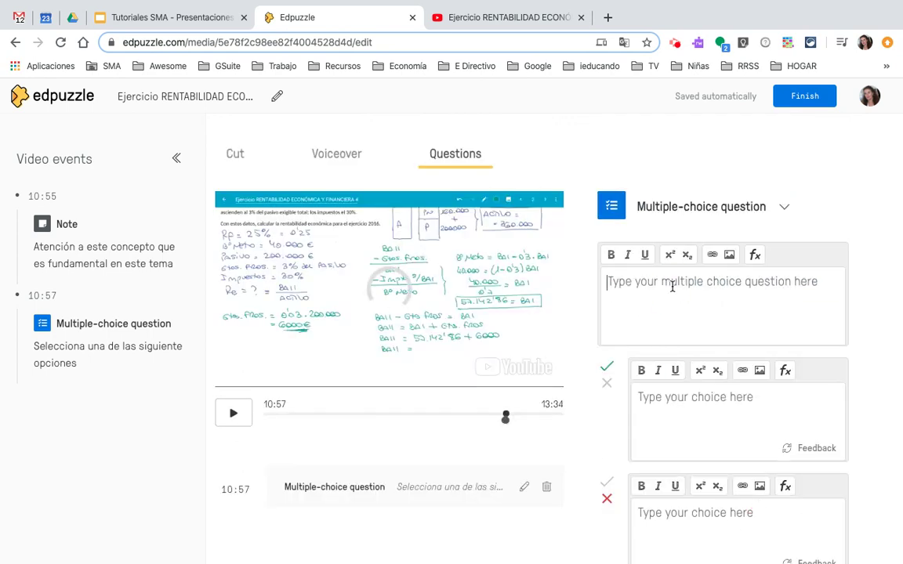
pyautogui.write('Seleccionad')
pyautogui.press('BackSpace')
# Give the second question the answer choices 1, 2 and 3, and mark only 3 as correct.
pyautogui.click(674, 402)
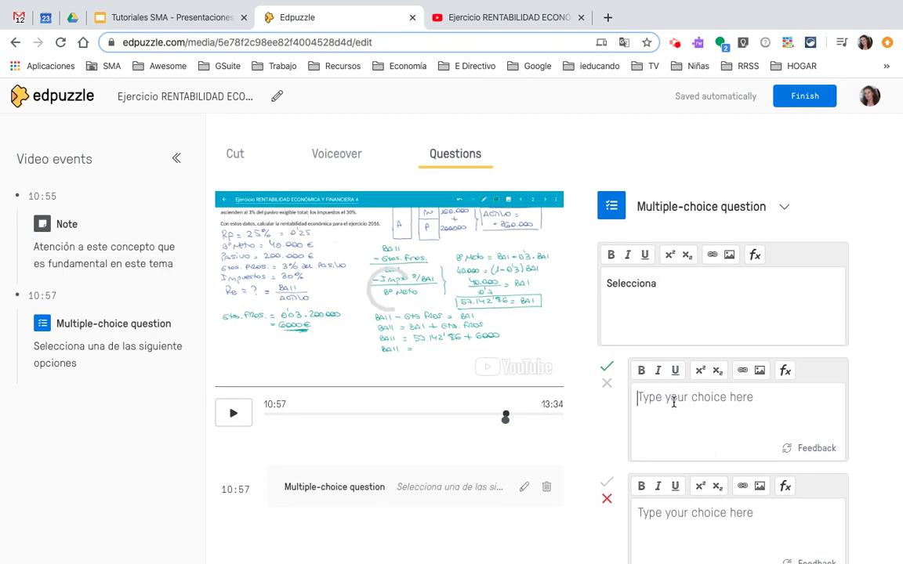
pyautogui.write('1')
pyautogui.scroll(-2, 674, 401)
pyautogui.click(669, 423)
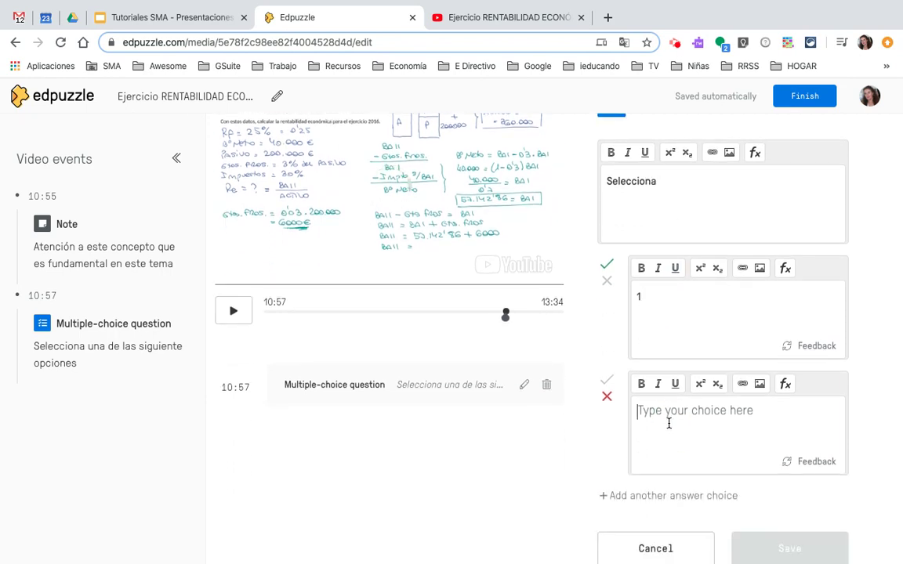
pyautogui.write('2')
pyautogui.scroll(-2, 668, 423)
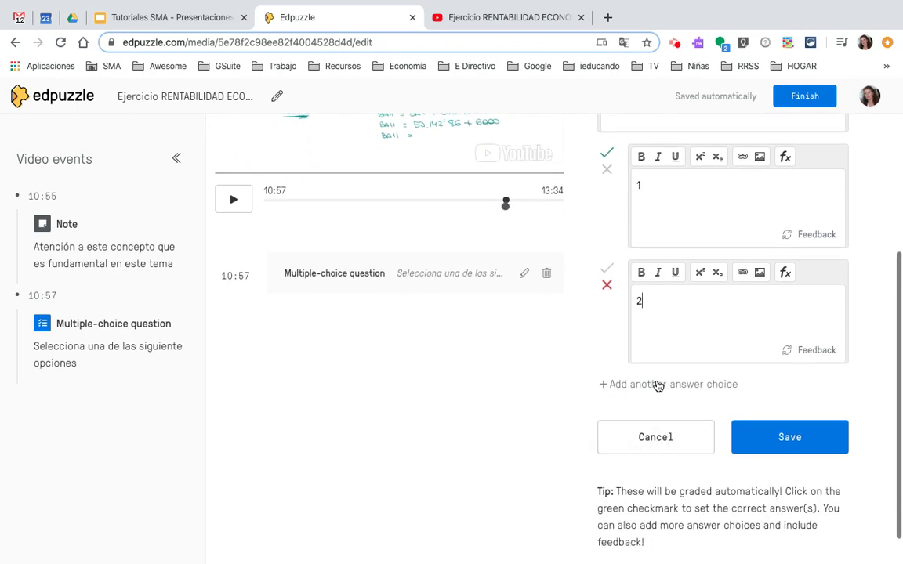
pyautogui.click(656, 385)
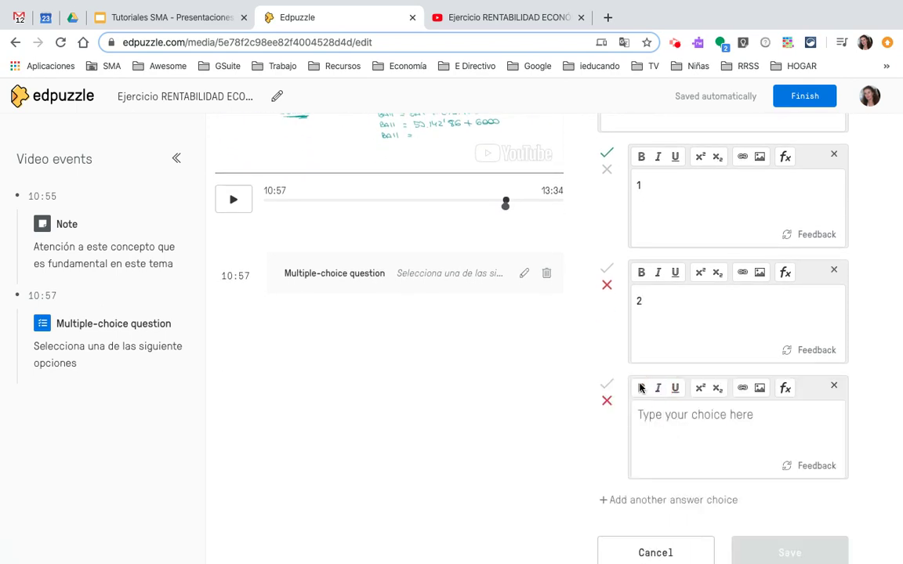
pyautogui.click(656, 411)
pyautogui.write('3')
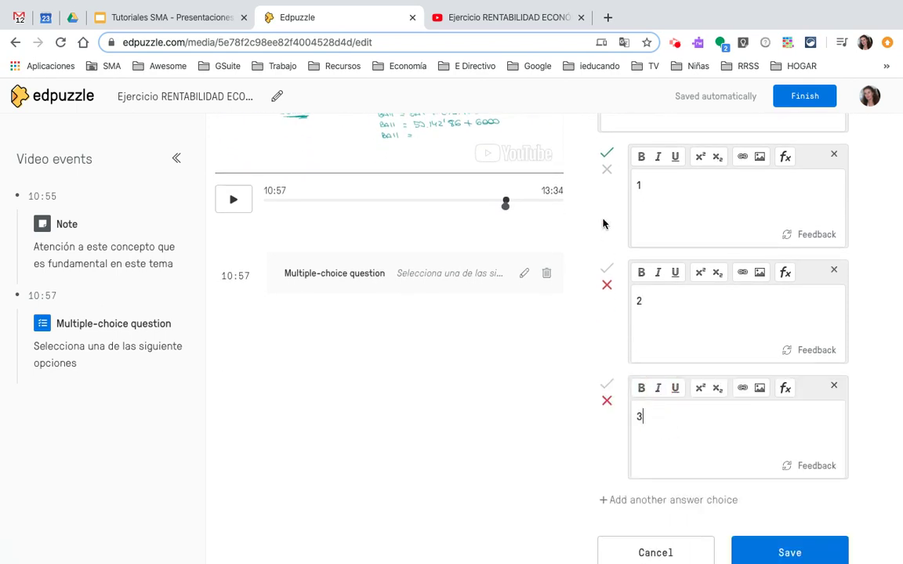
pyautogui.click(608, 170)
pyautogui.click(606, 388)
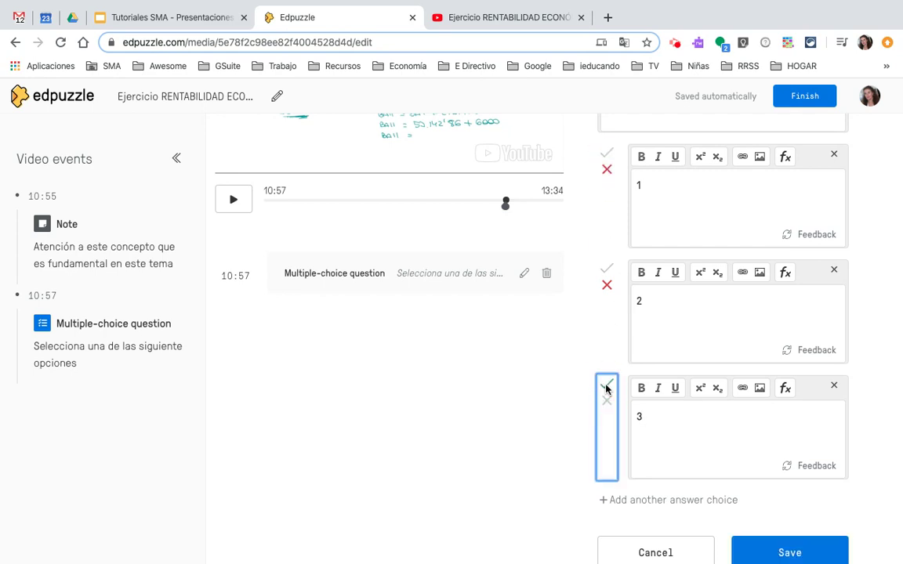
# Save the second multiple-choice question and finish editing the video lesson.
pyautogui.scroll(-2, 667, 445)
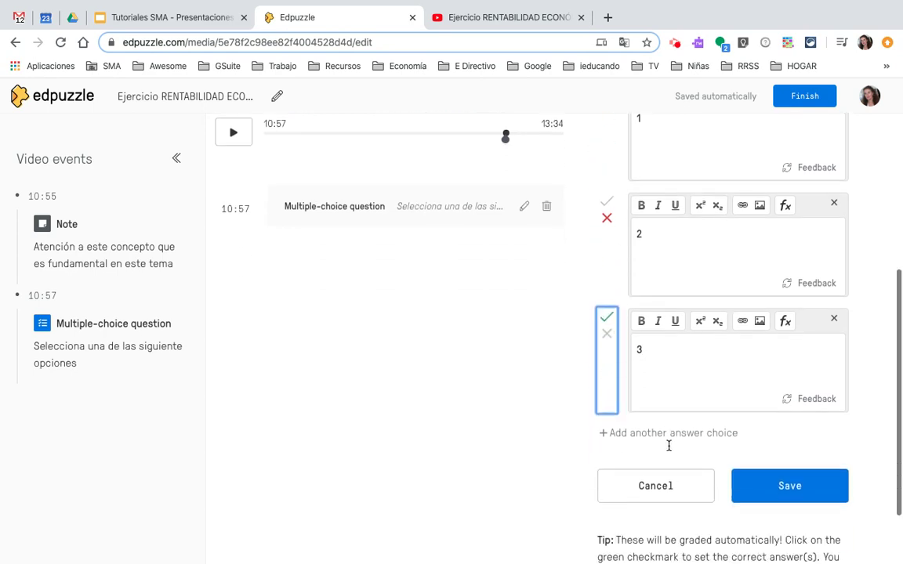
pyautogui.click(798, 489)
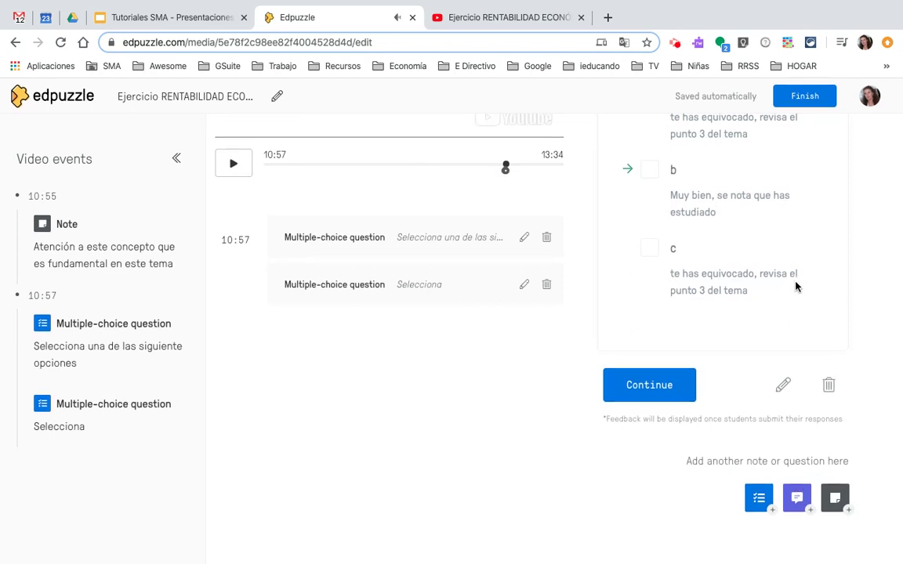
pyautogui.click(805, 97)
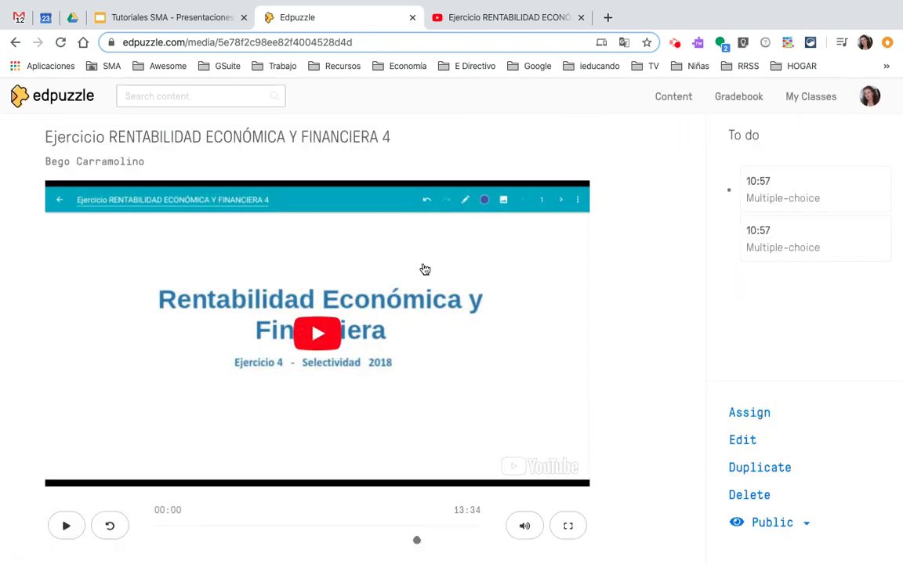
# Review the finished lesson's page and its visibility options, keeping it Public.
pyautogui.scroll(-2, 420, 413)
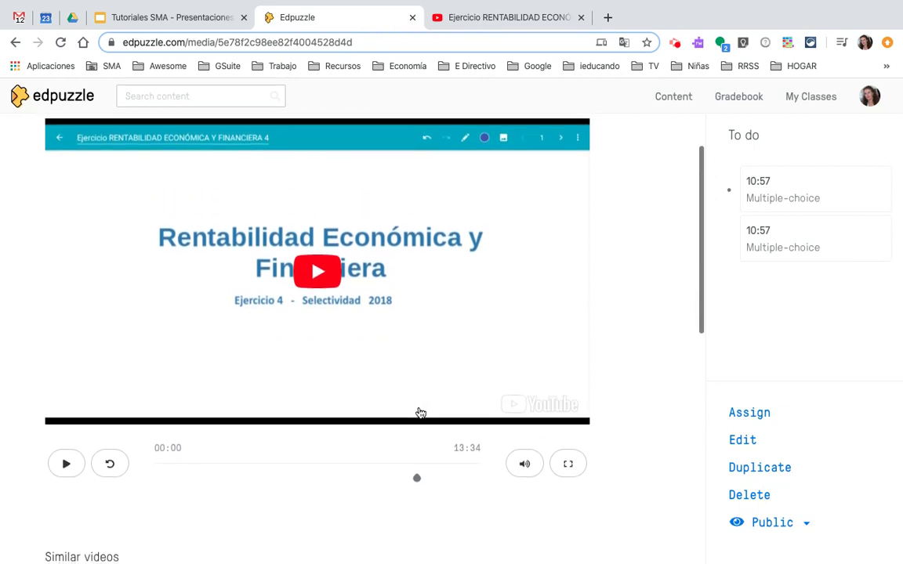
pyautogui.scroll(1, 420, 413)
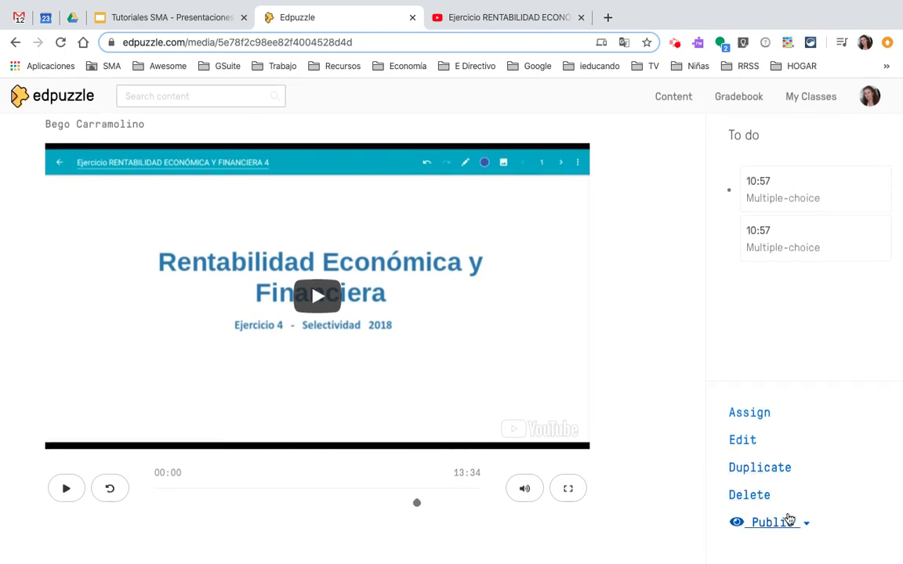
pyautogui.click(806, 523)
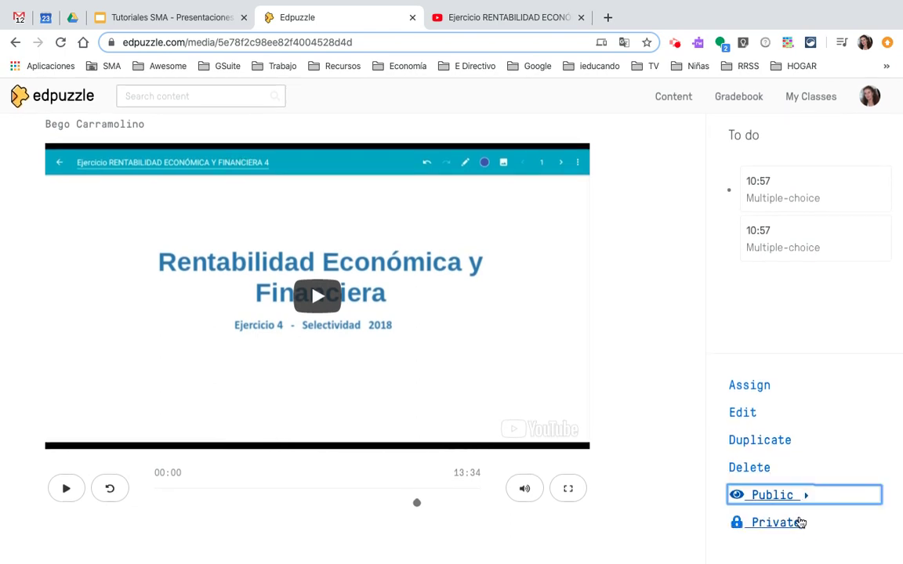
pyautogui.click(792, 495)
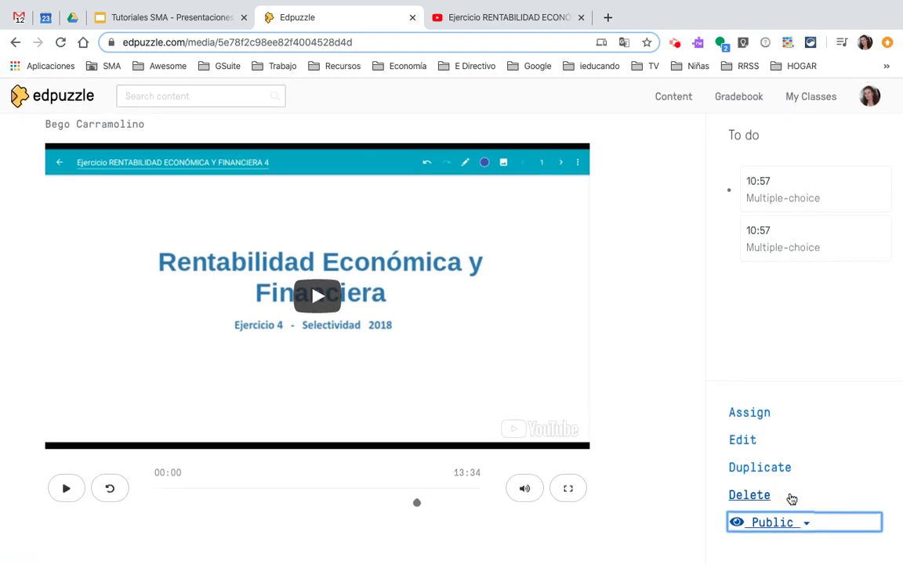
# Start assigning the lesson and select the class Prueba SMA.
pyautogui.click(755, 420)
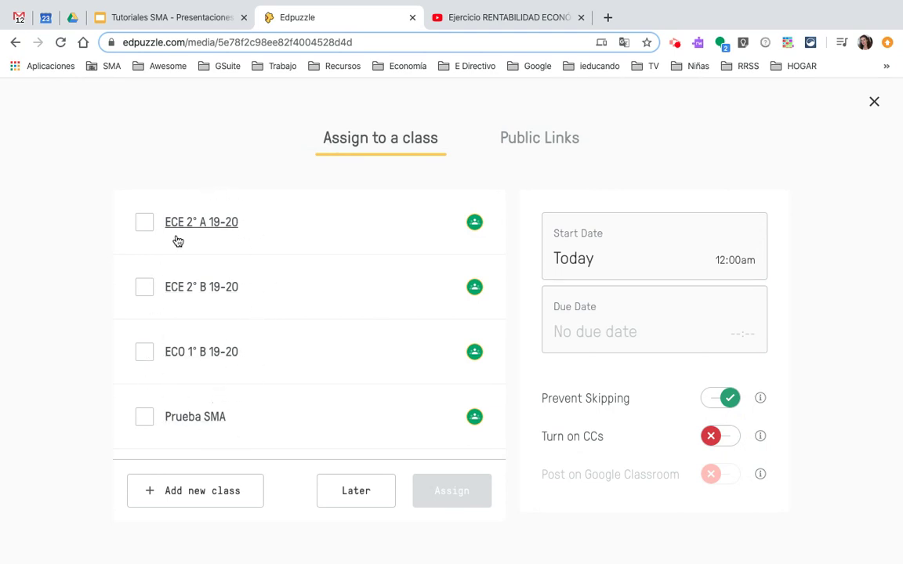
pyautogui.click(145, 421)
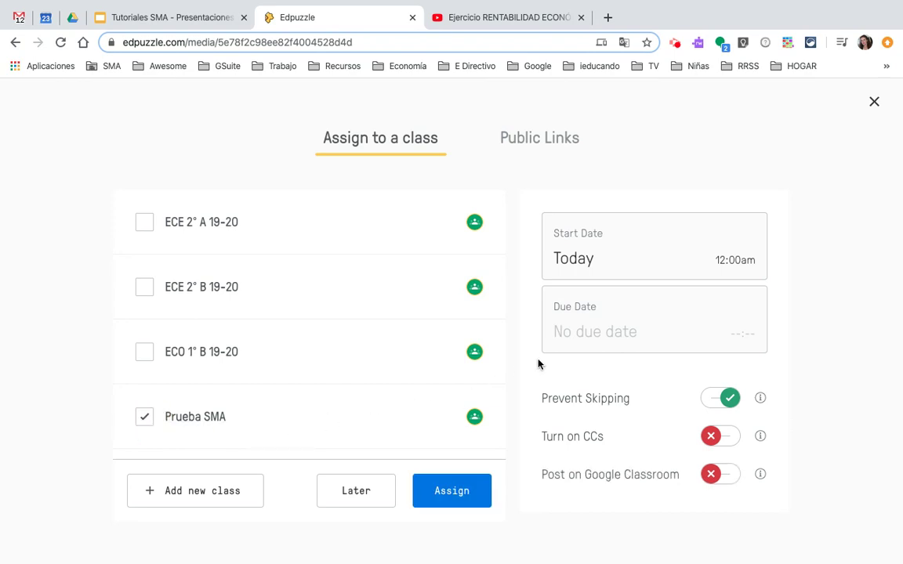
pyautogui.click(145, 351)
pyautogui.click(145, 288)
pyautogui.click(143, 225)
pyautogui.click(138, 288)
pyautogui.click(145, 352)
# Set the assignment's due date to March 30th at 11:00 am and save it.
pyautogui.click(610, 335)
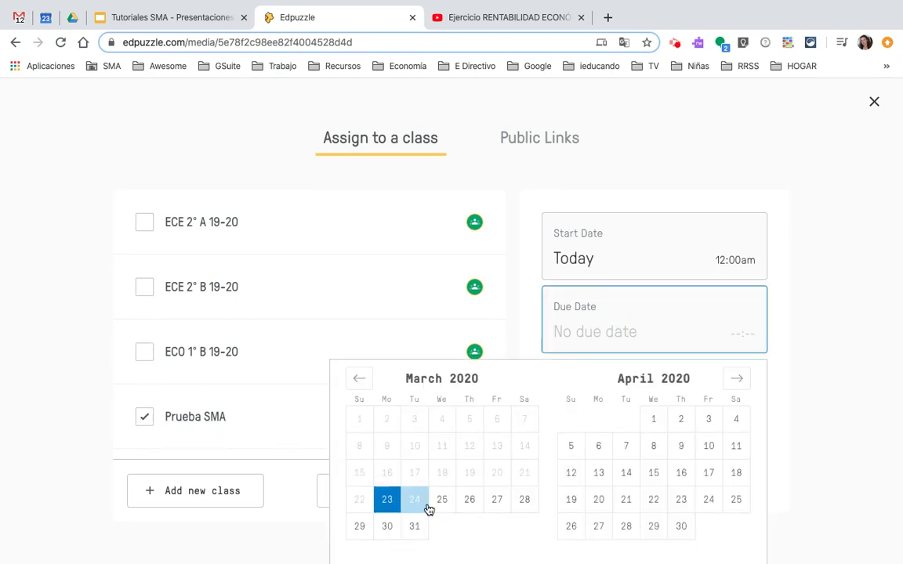
pyautogui.scroll(-2, 427, 507)
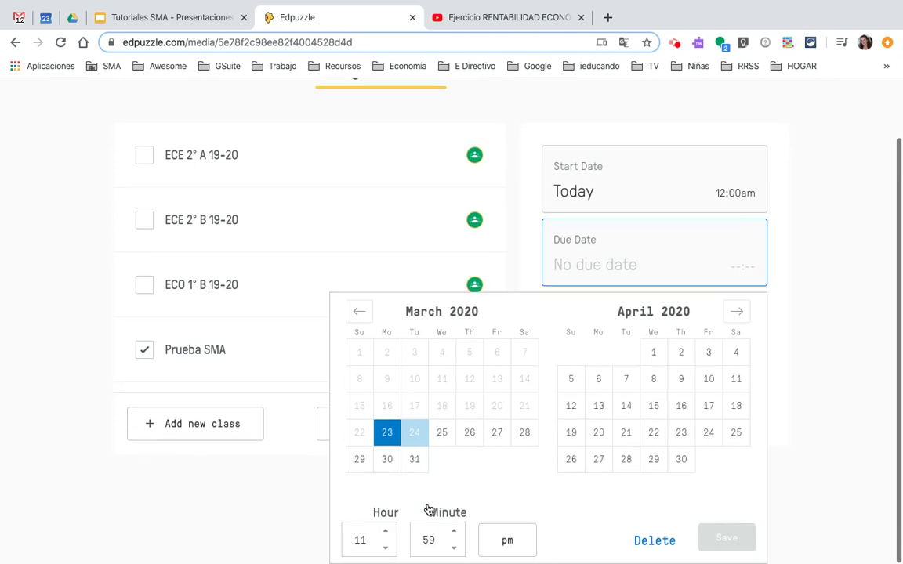
pyautogui.click(379, 465)
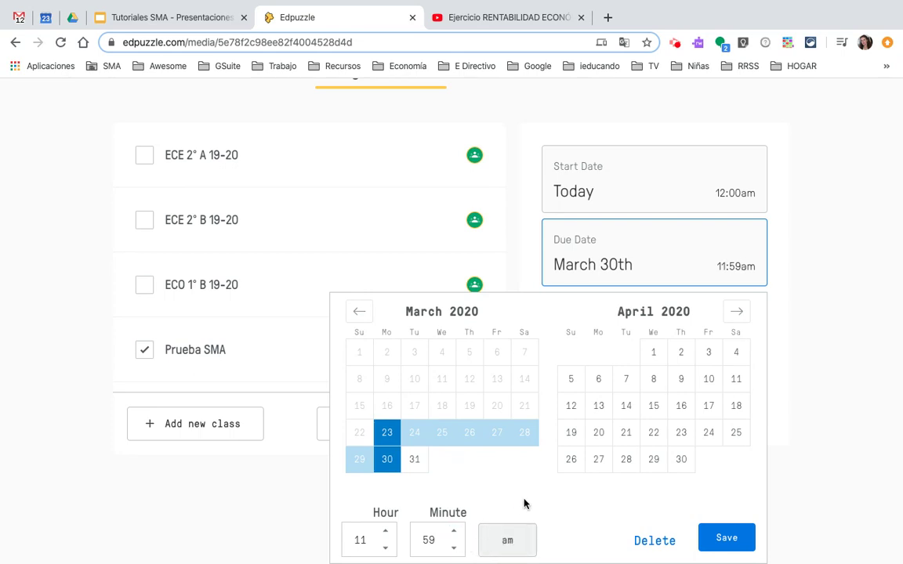
pyautogui.click(453, 550)
pyautogui.click(454, 549)
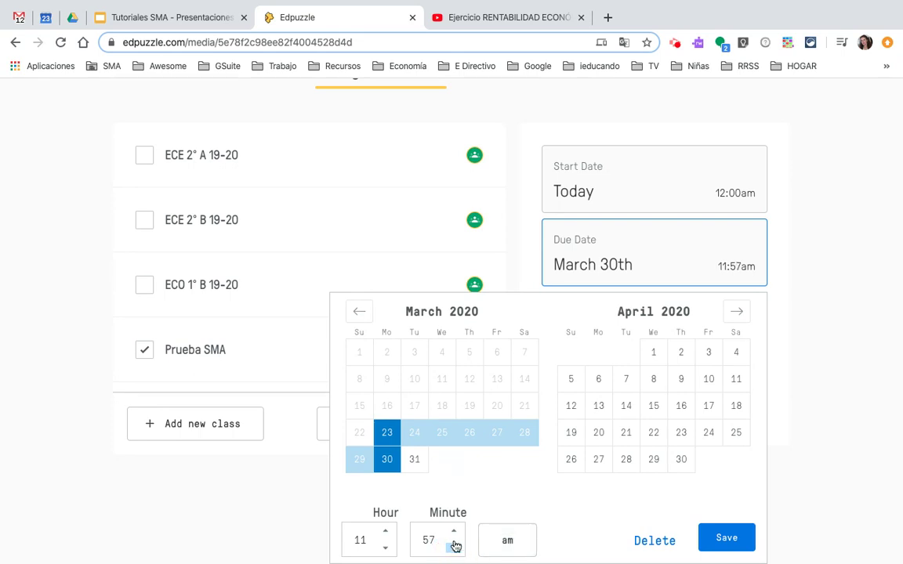
pyautogui.click(454, 530)
pyautogui.click(454, 531)
pyautogui.click(454, 531)
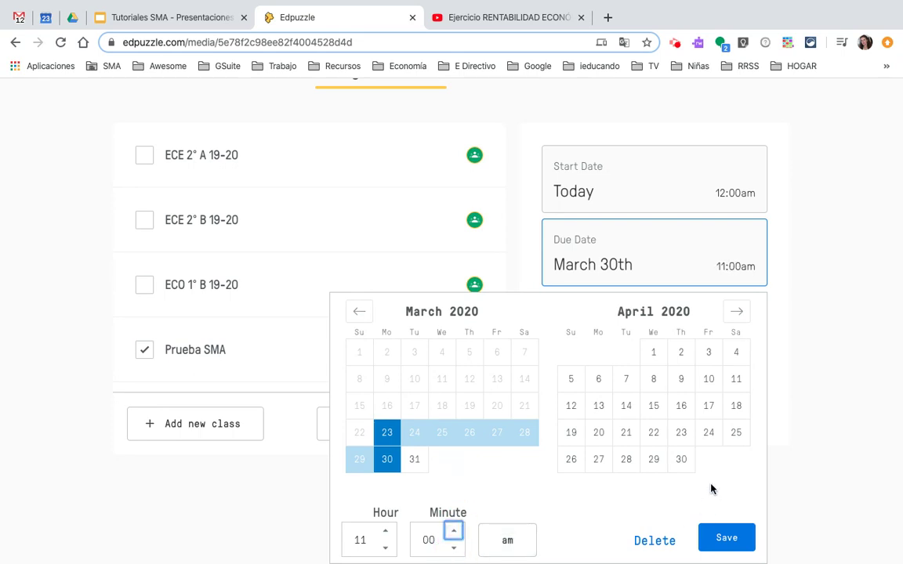
pyautogui.click(726, 538)
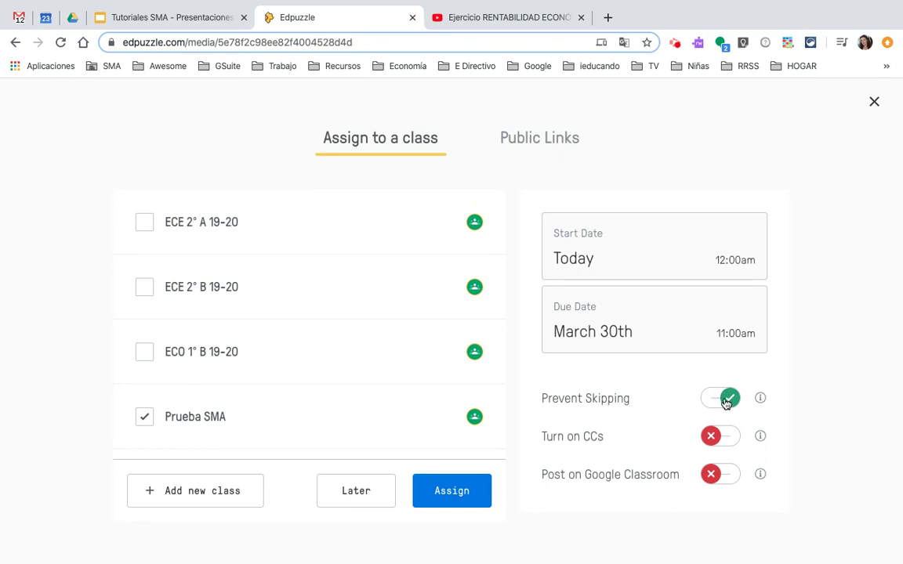
# Enable Post on Google Classroom and assign the lesson, reviewing the resulting assignment page.
pyautogui.click(730, 477)
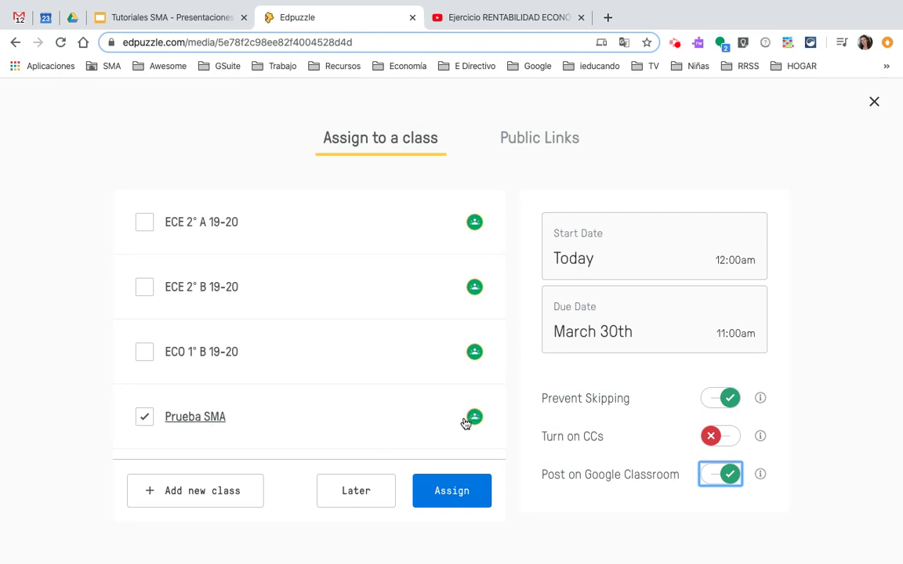
pyautogui.click(453, 498)
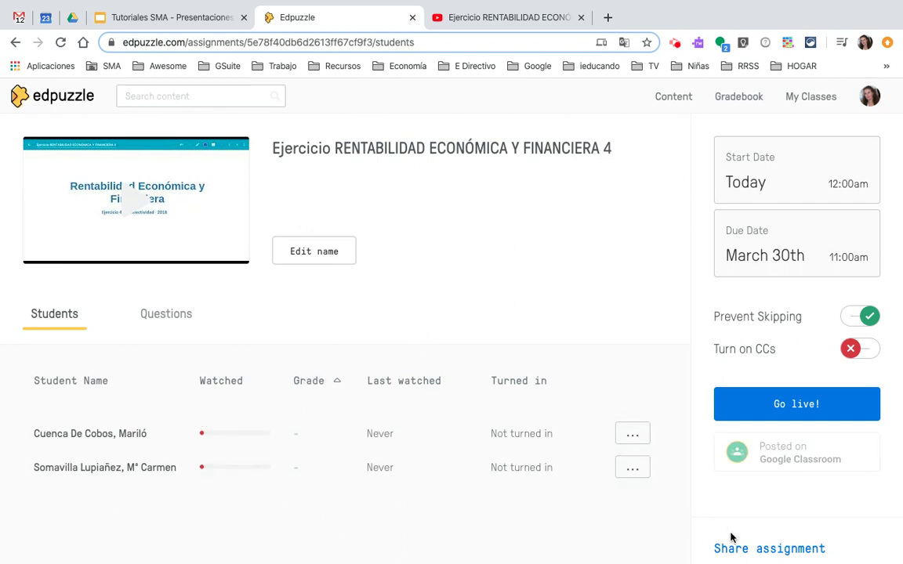
pyautogui.scroll(-4, 714, 536)
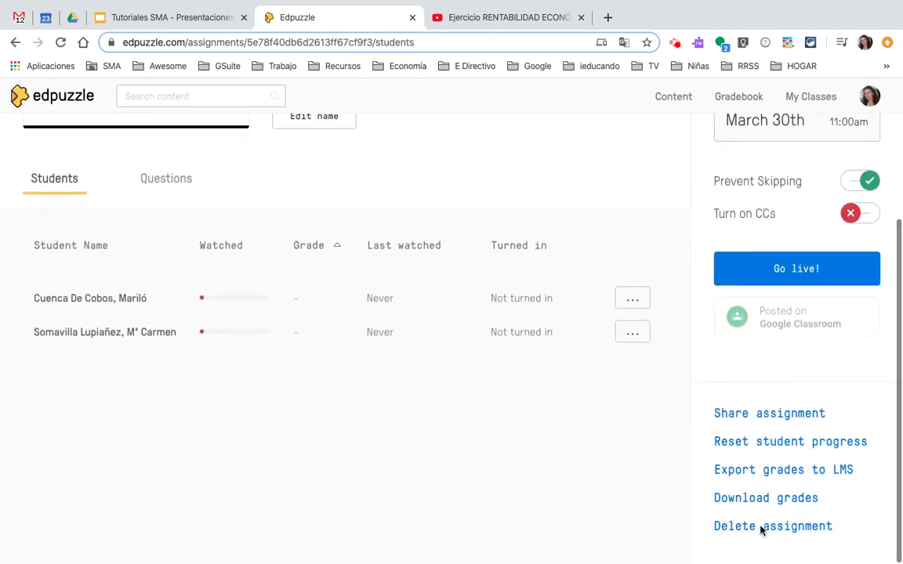
pyautogui.scroll(4, 760, 531)
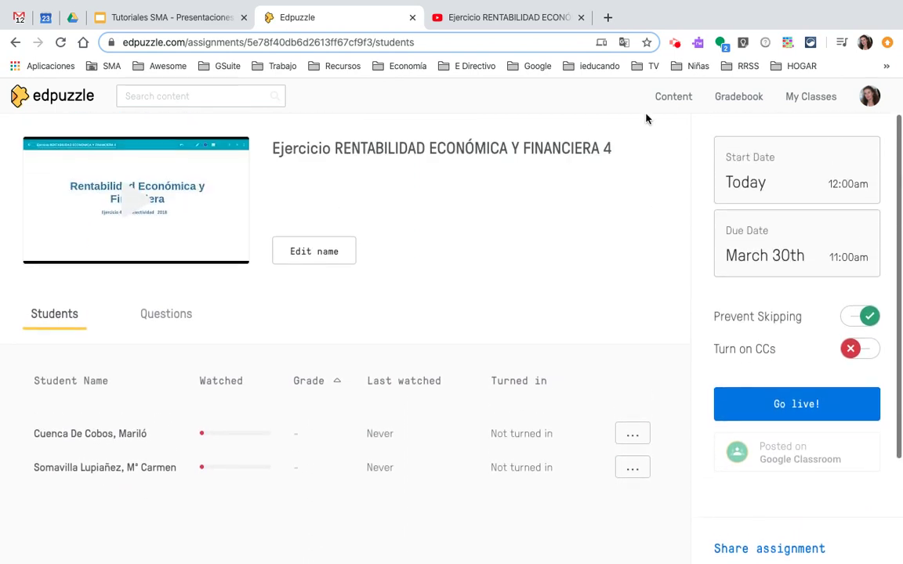
# Open Google Classroom in a new browser tab and expand the RENTABILIDAD Edpuzzle assignment in the Prueba SMA classwork.
pyautogui.hotkey('ctrl', 't')
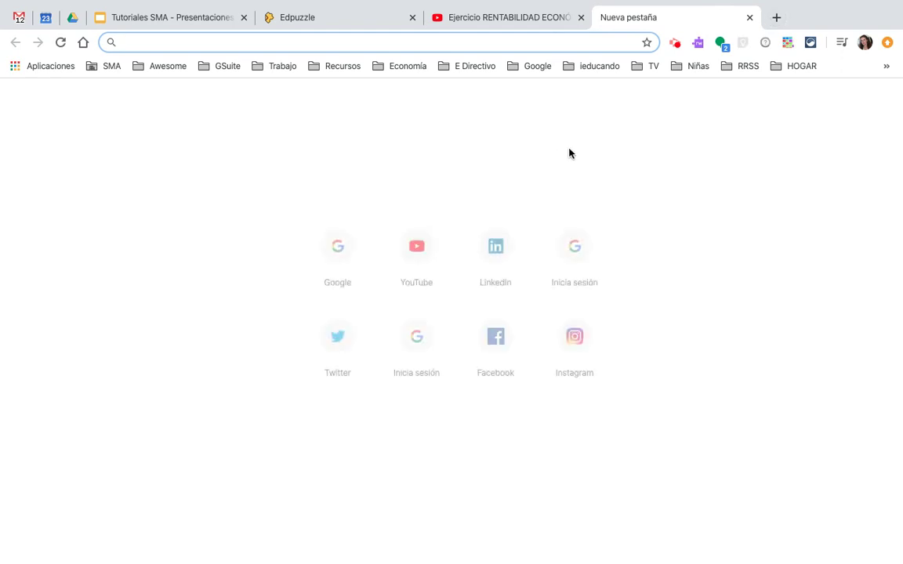
pyautogui.click(225, 66)
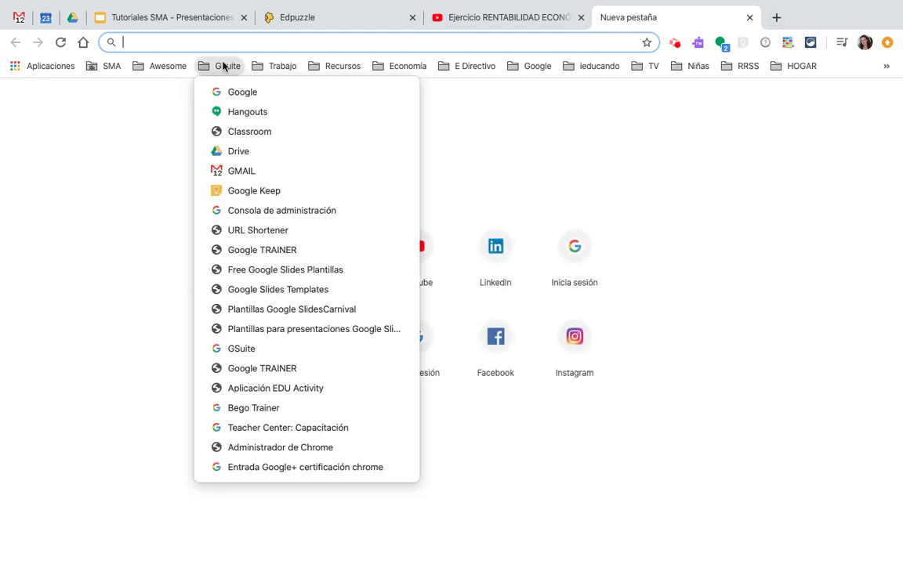
pyautogui.click(233, 133)
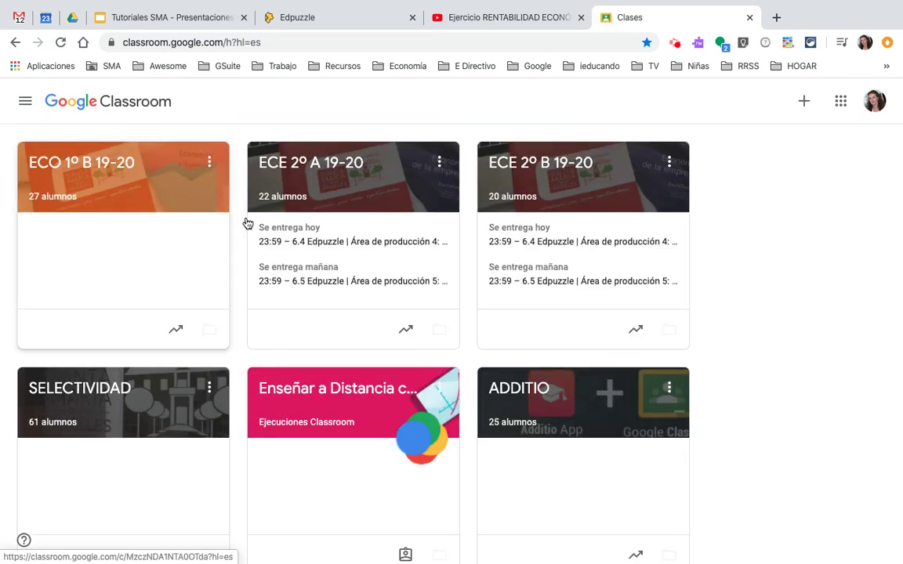
pyautogui.scroll(-3, 402, 377)
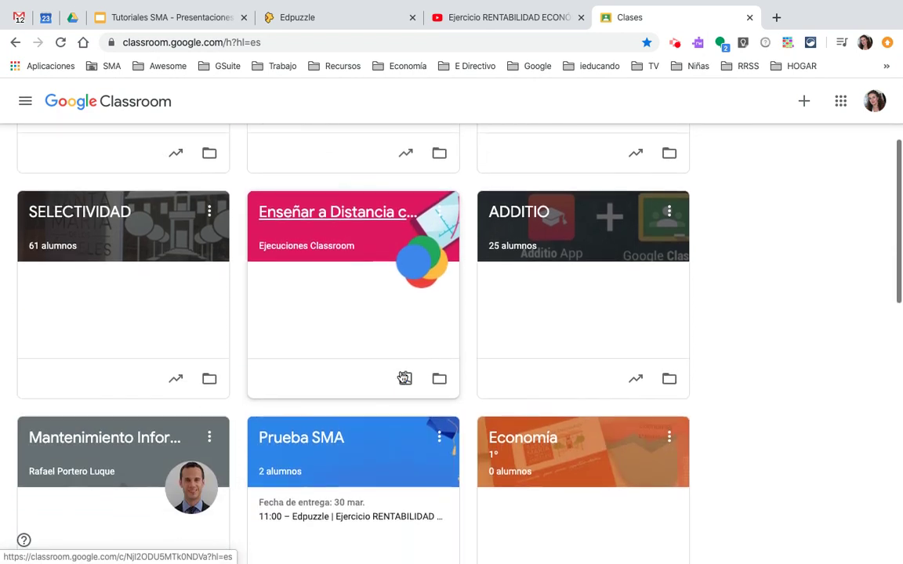
pyautogui.click(318, 411)
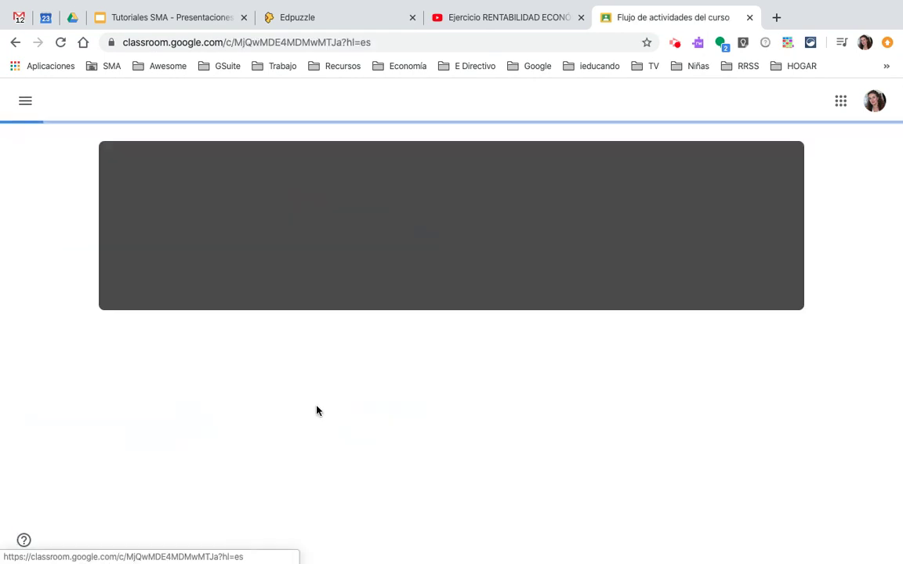
pyautogui.click(400, 105)
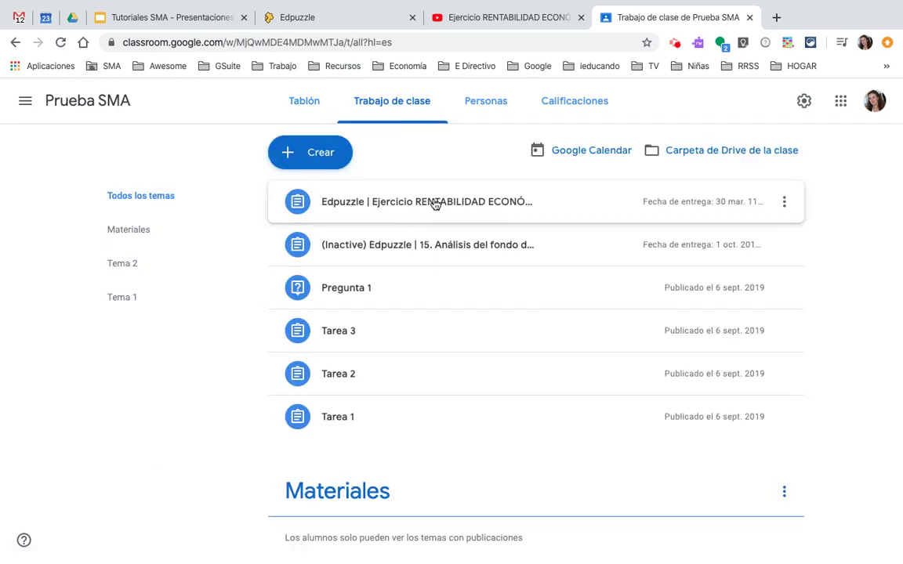
pyautogui.click(473, 204)
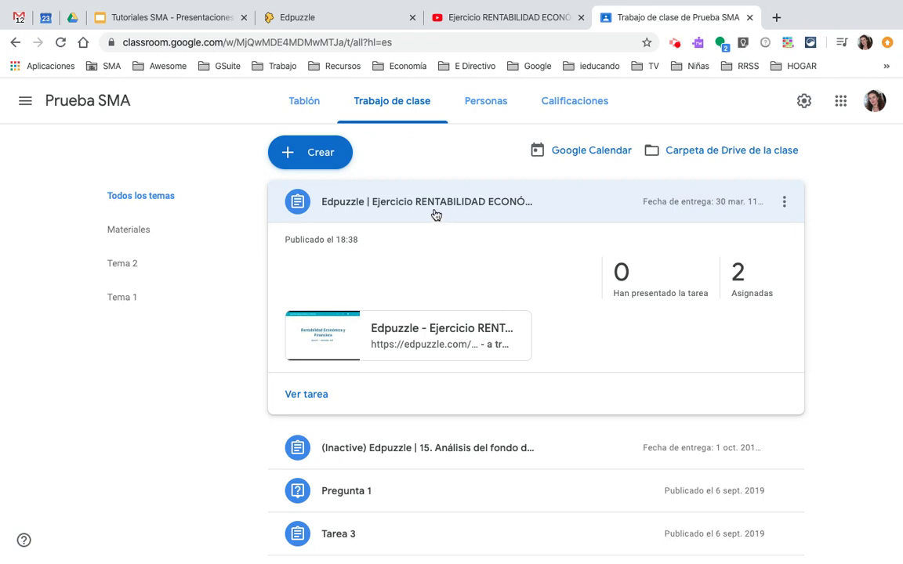
# Examine the class gradebook's cells for the Edpuzzle assignment and return to the classwork list.
pyautogui.click(577, 105)
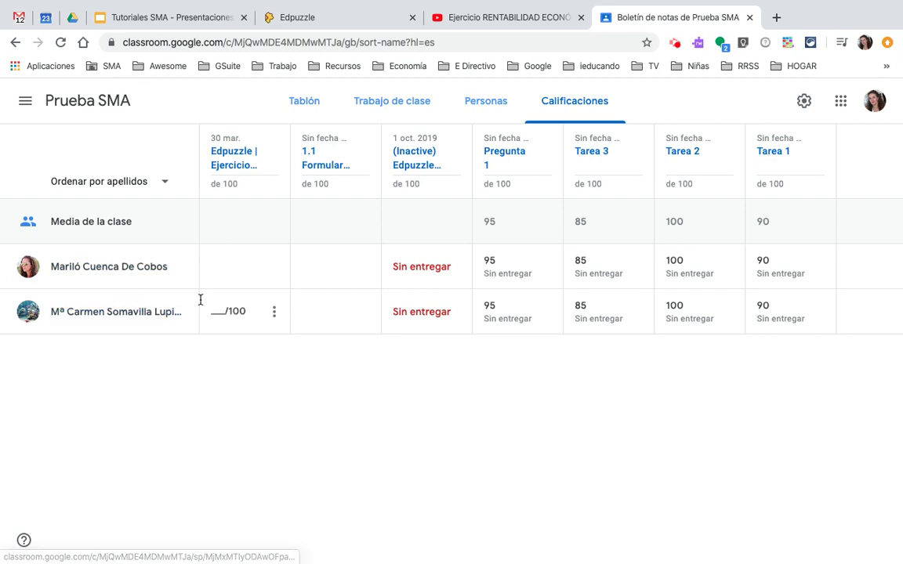
pyautogui.click(219, 267)
pyautogui.click(218, 311)
pyautogui.click(234, 376)
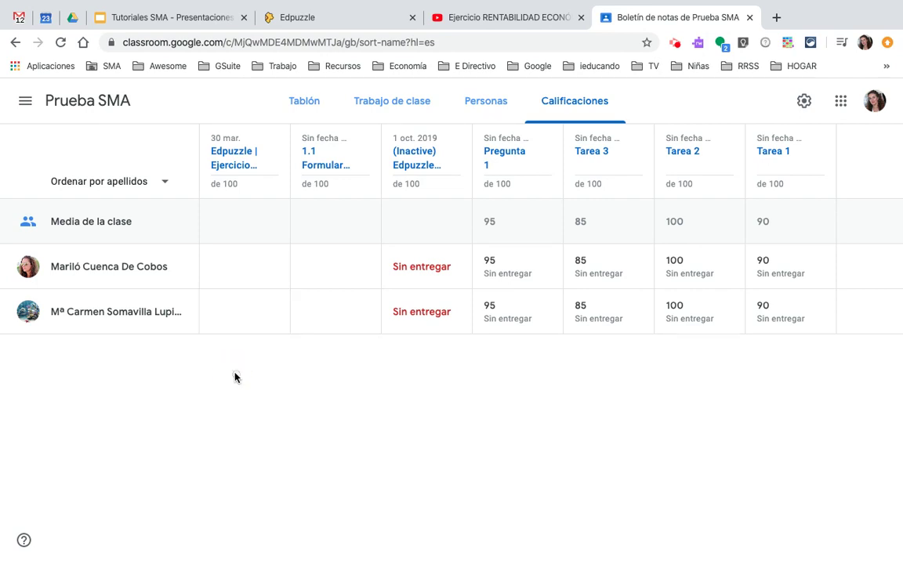
pyautogui.click(403, 109)
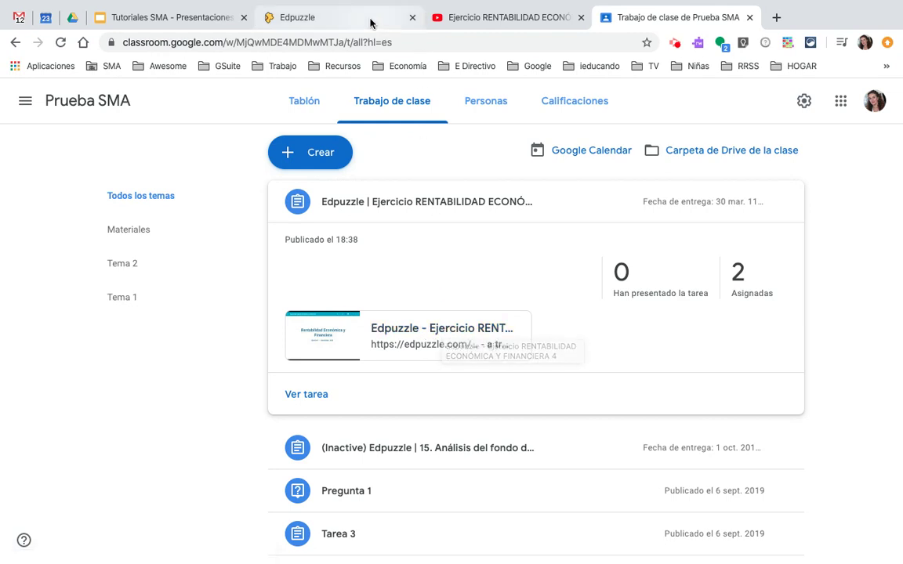
# Switch back to the Edpuzzle assignment and examine the class results for each question.
pyautogui.click(331, 22)
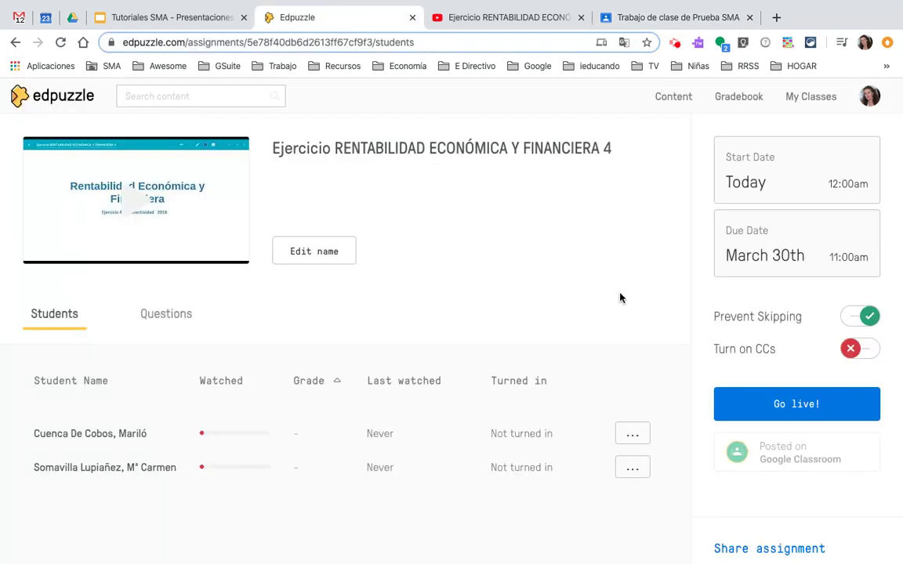
pyautogui.scroll(-2, 620, 297)
pyautogui.scroll(2, 620, 296)
pyautogui.click(176, 317)
pyautogui.scroll(-4, 260, 380)
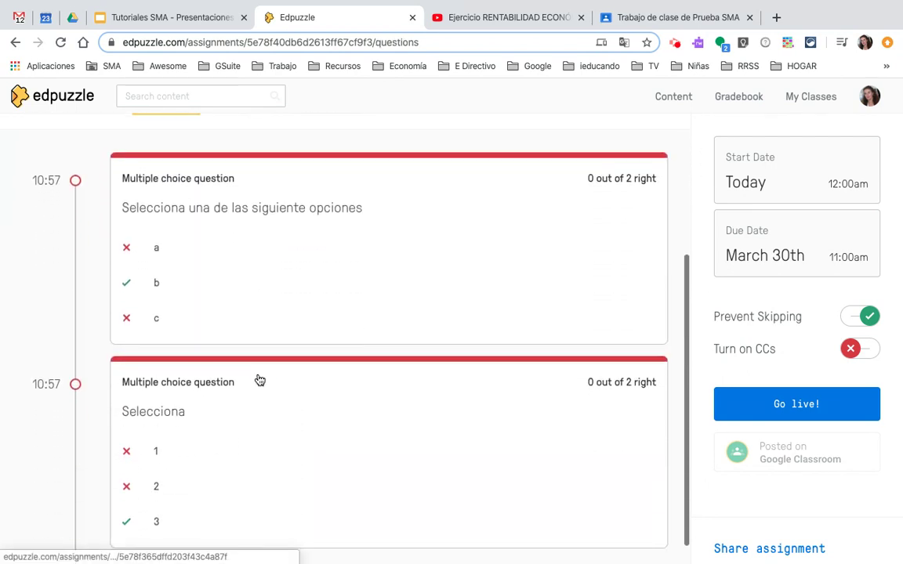
pyautogui.scroll(3, 259, 380)
pyautogui.scroll(-2, 260, 381)
pyautogui.scroll(3, 260, 380)
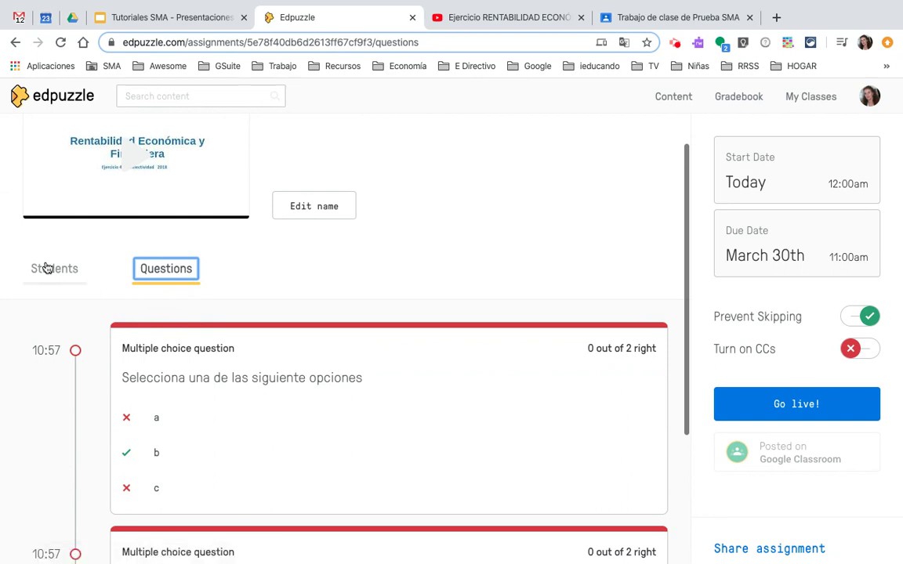
# Open the first student's progress report from the student list and review the viewing statistics and question responses.
pyautogui.click(47, 264)
pyautogui.click(121, 433)
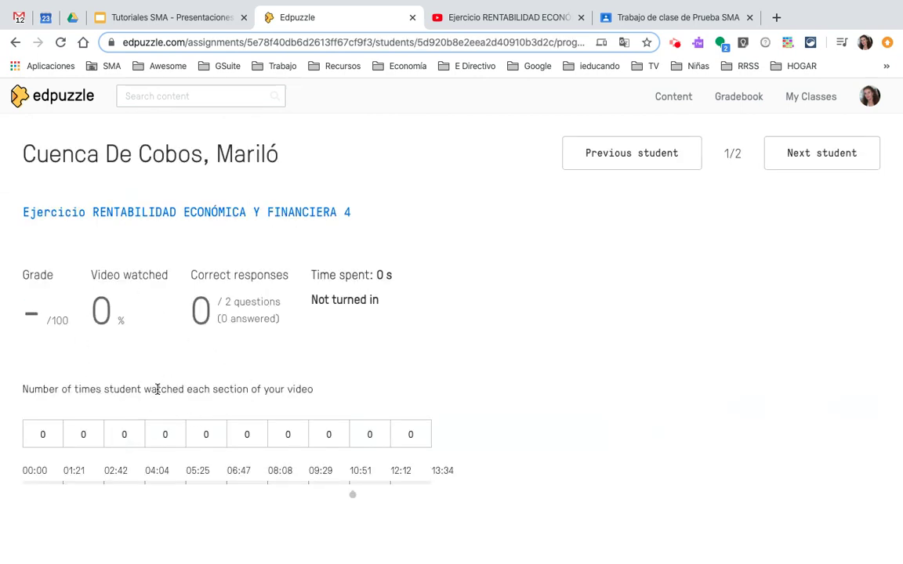
pyautogui.scroll(-3, 235, 397)
pyautogui.scroll(2, 235, 397)
pyautogui.scroll(-5, 236, 397)
pyautogui.scroll(-1, 235, 397)
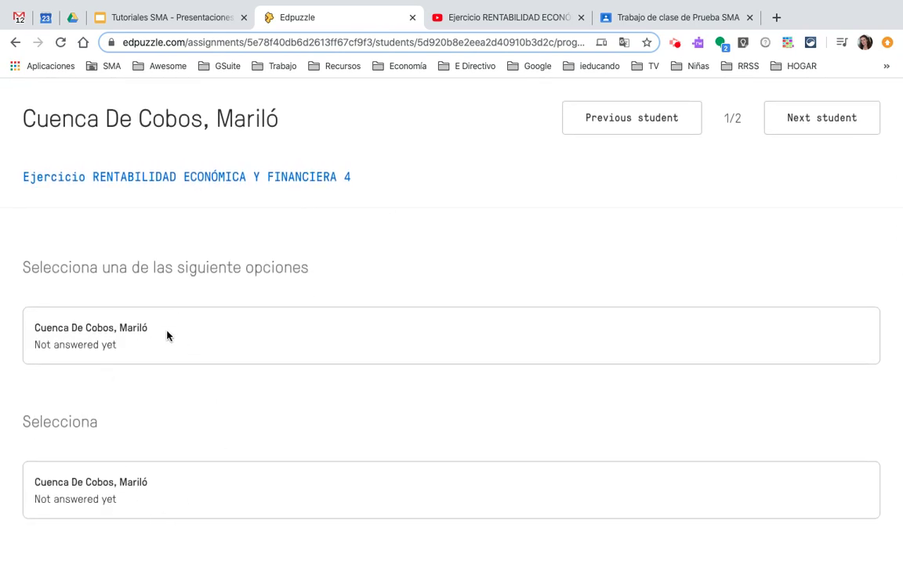
pyautogui.scroll(4, 236, 447)
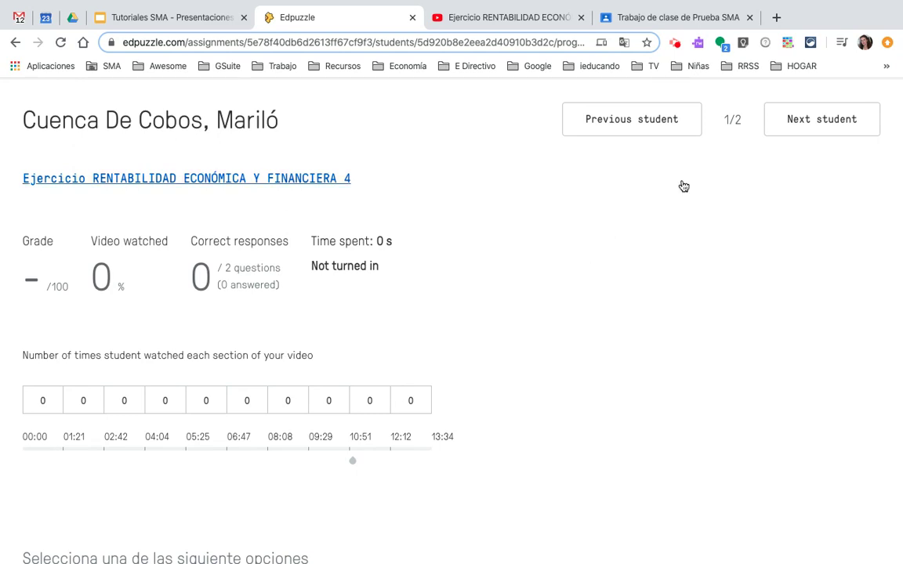
# Open the next student's progress report and review the viewing statistics and responses.
pyautogui.click(796, 123)
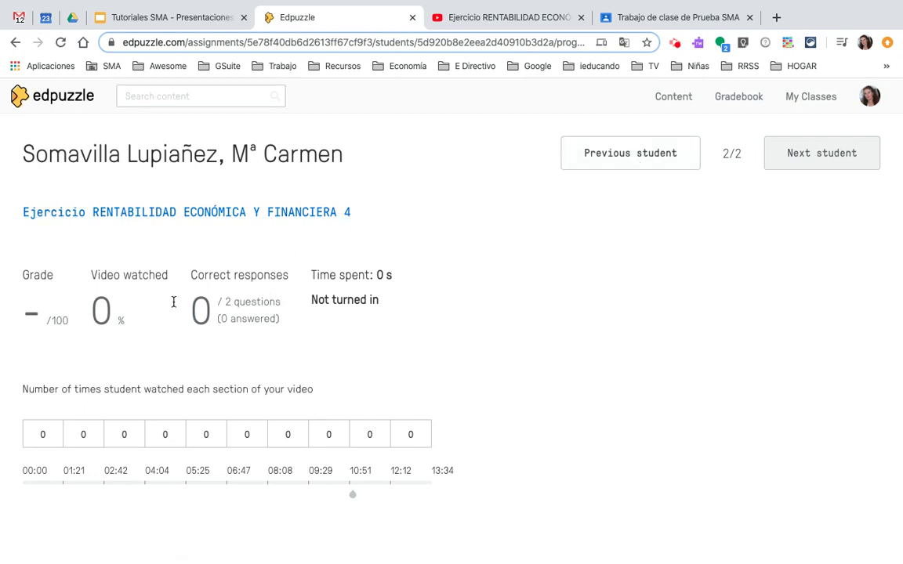
pyautogui.scroll(-3, 323, 372)
pyautogui.scroll(3, 324, 371)
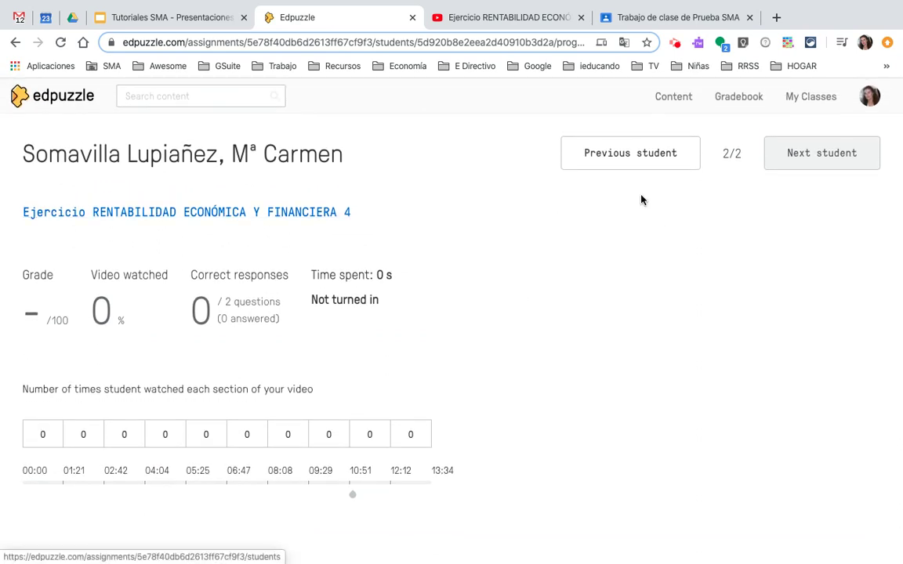
# Open the ECE 2° A 19-20 class from the teacher's classes and review its in-progress assignments.
pyautogui.click(808, 98)
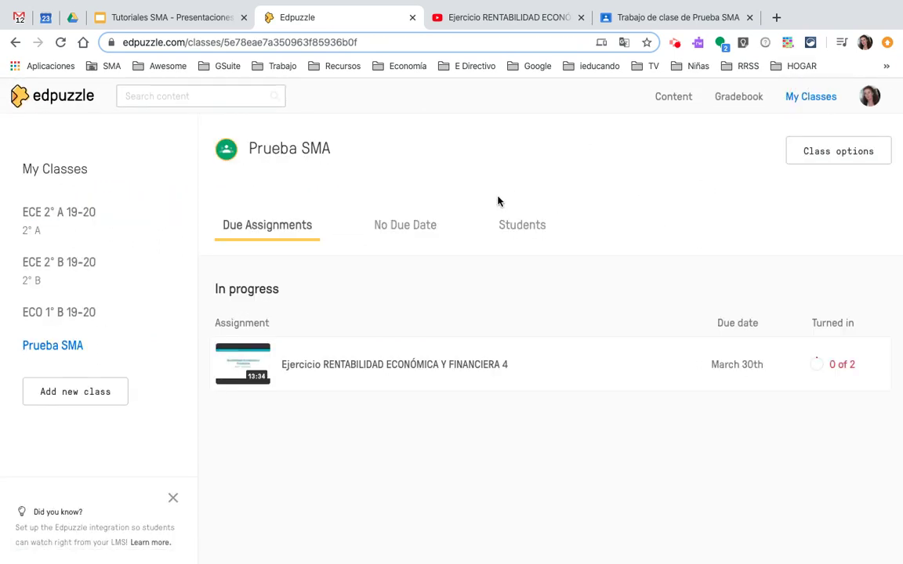
pyautogui.click(74, 210)
pyautogui.scroll(-3, 323, 349)
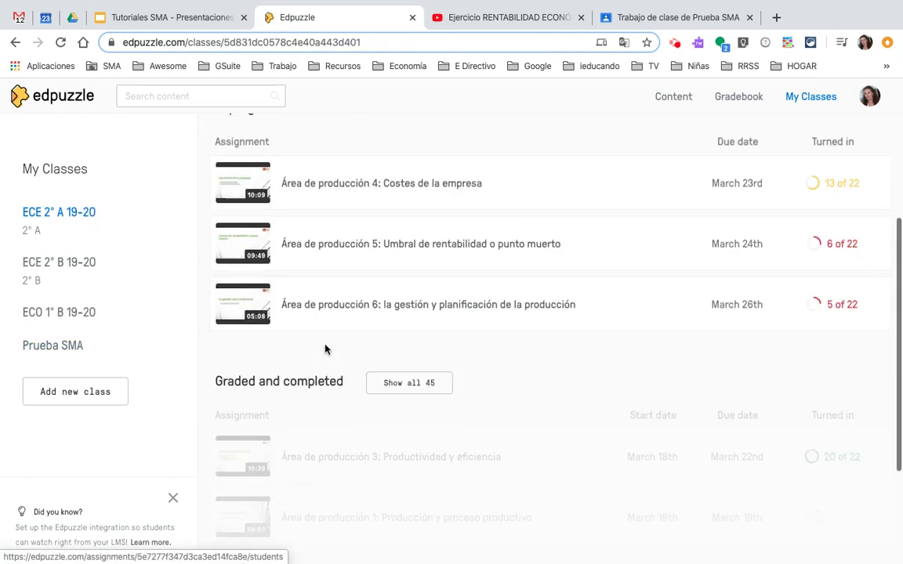
pyautogui.scroll(1, 411, 297)
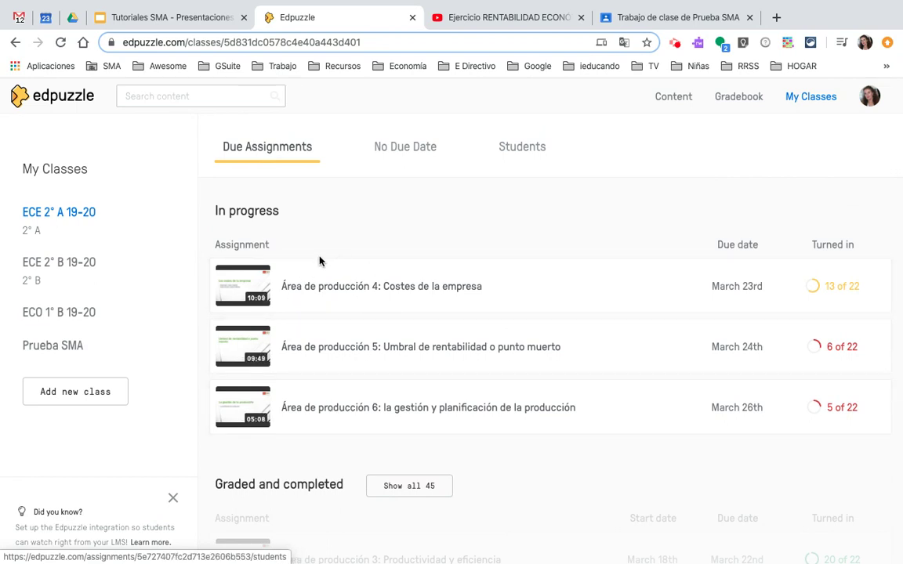
pyautogui.scroll(-5, 400, 381)
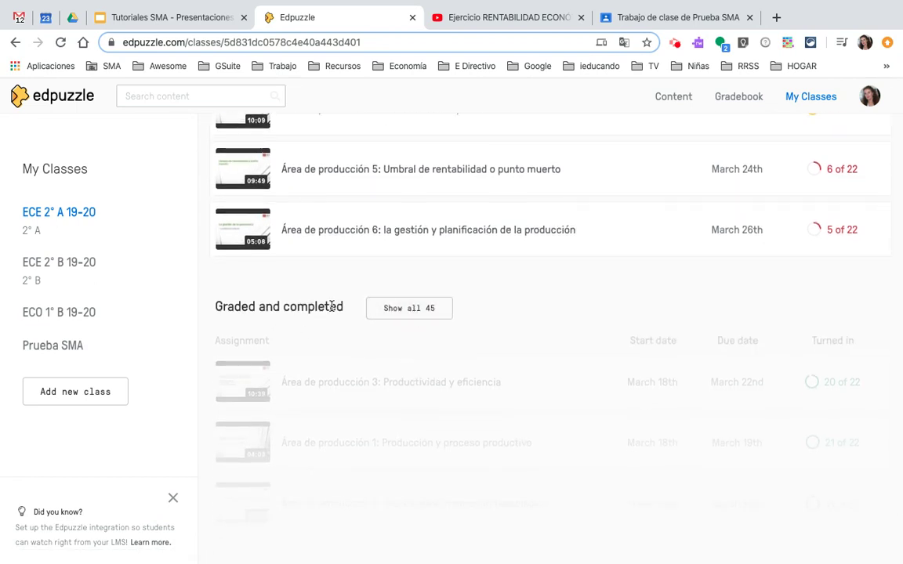
# Show all graded and completed assignments of ECE 2° A 19-20 and examine their due dates and turned-in counts.
pyautogui.click(408, 309)
pyautogui.scroll(-6, 455, 357)
pyautogui.scroll(-5, 456, 357)
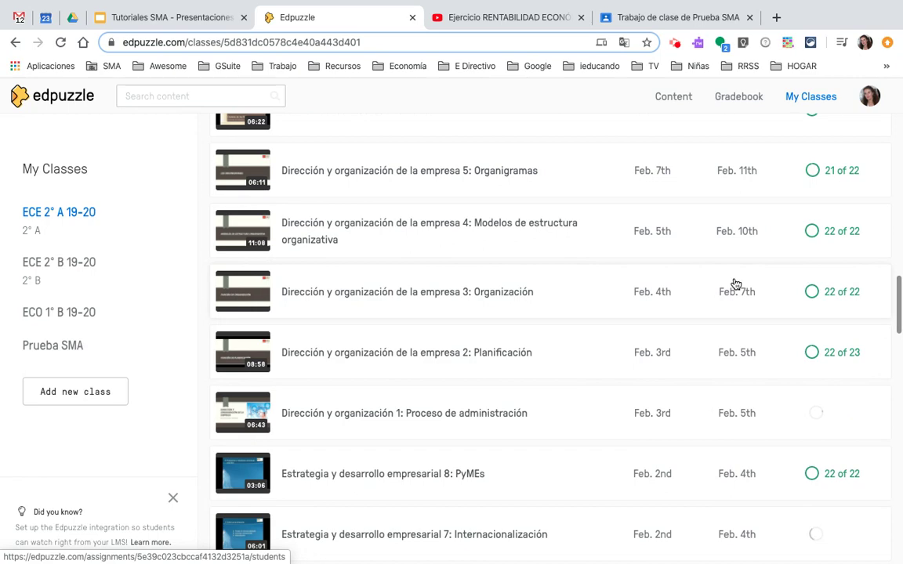
pyautogui.scroll(2, 815, 255)
pyautogui.scroll(4, 815, 254)
pyautogui.scroll(4, 815, 255)
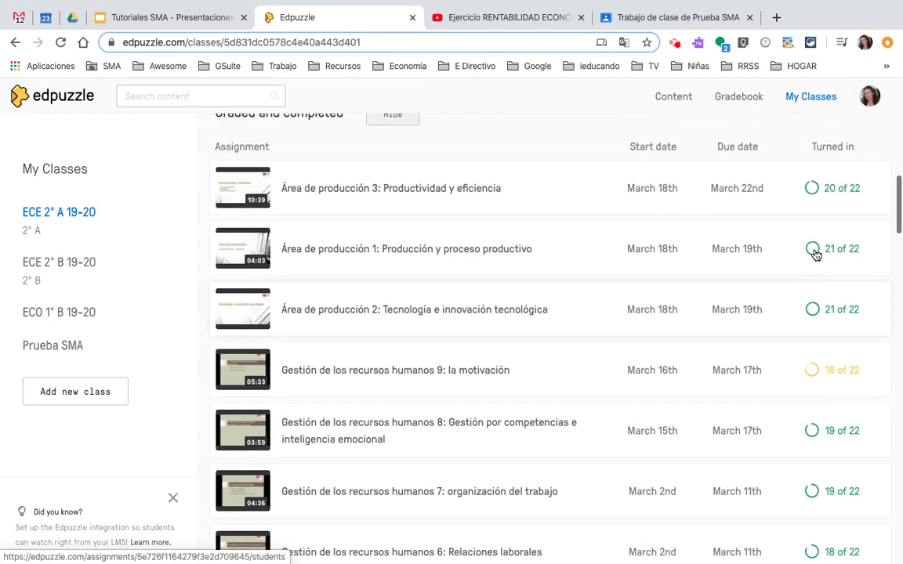
pyautogui.scroll(-1, 821, 298)
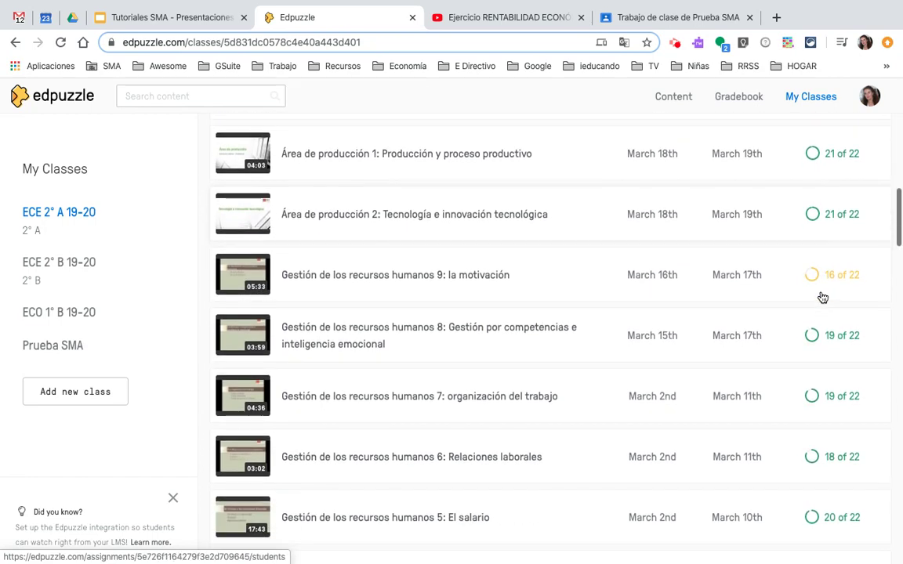
pyautogui.scroll(-2, 841, 321)
pyautogui.scroll(-10, 841, 322)
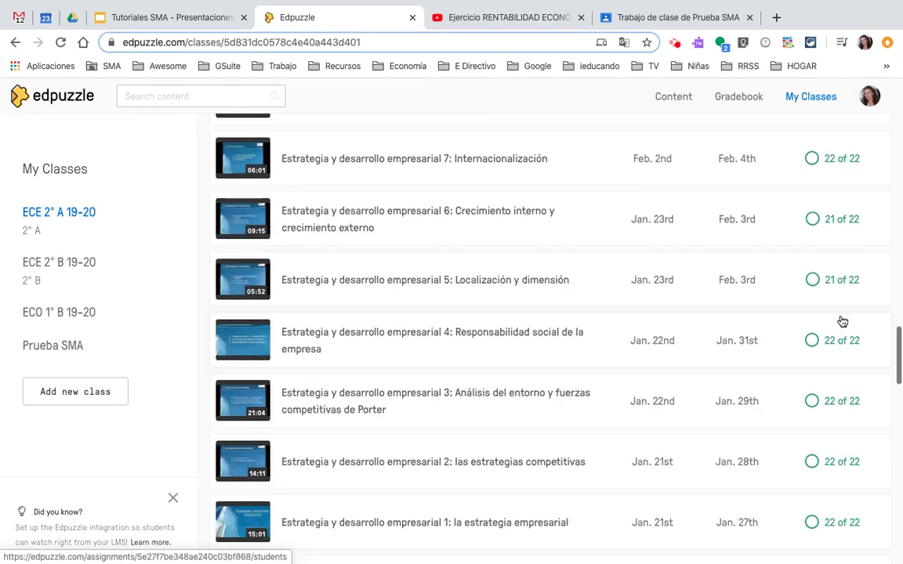
pyautogui.scroll(-6, 841, 321)
pyautogui.scroll(-5, 841, 322)
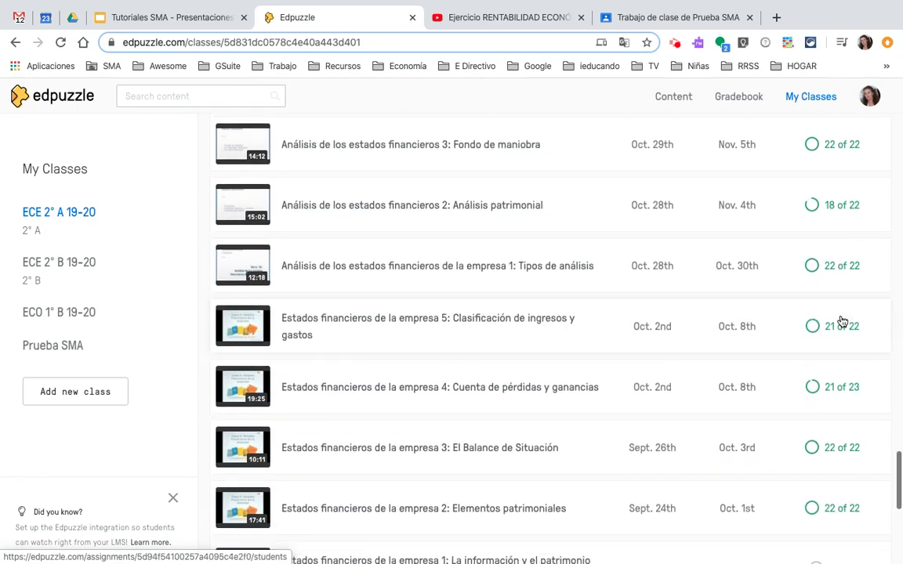
pyautogui.scroll(-3, 841, 321)
pyautogui.scroll(11, 840, 321)
pyautogui.scroll(20, 841, 322)
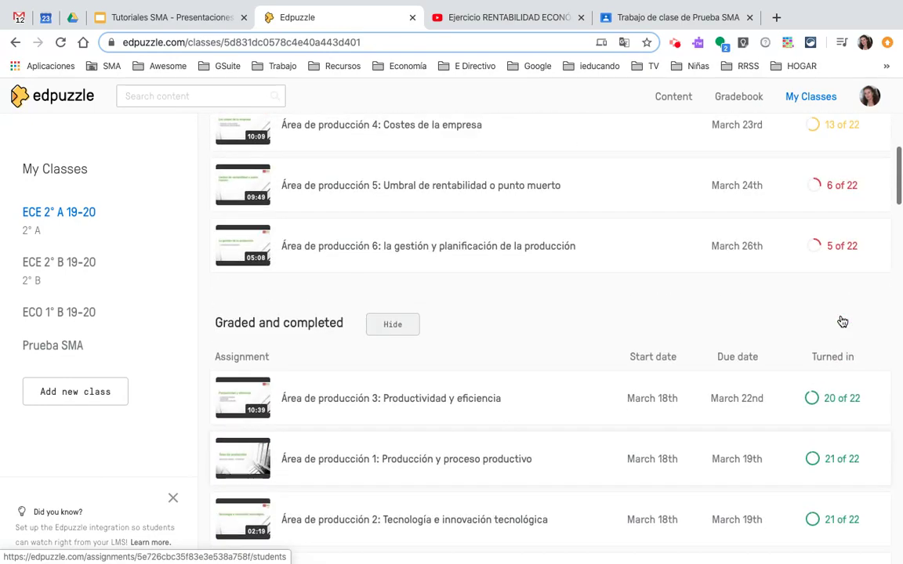
pyautogui.scroll(1, 793, 248)
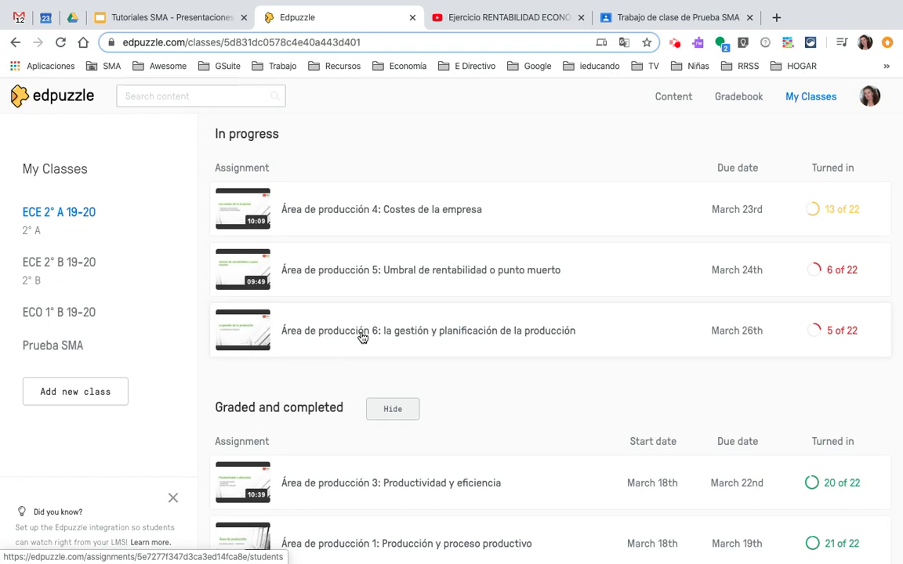
# Return to the Prueba SMA class and open the student list of its Ejercicio RENTABILIDAD ECONÓMICA Y FINANCIERA 4 assignment.
pyautogui.click(43, 346)
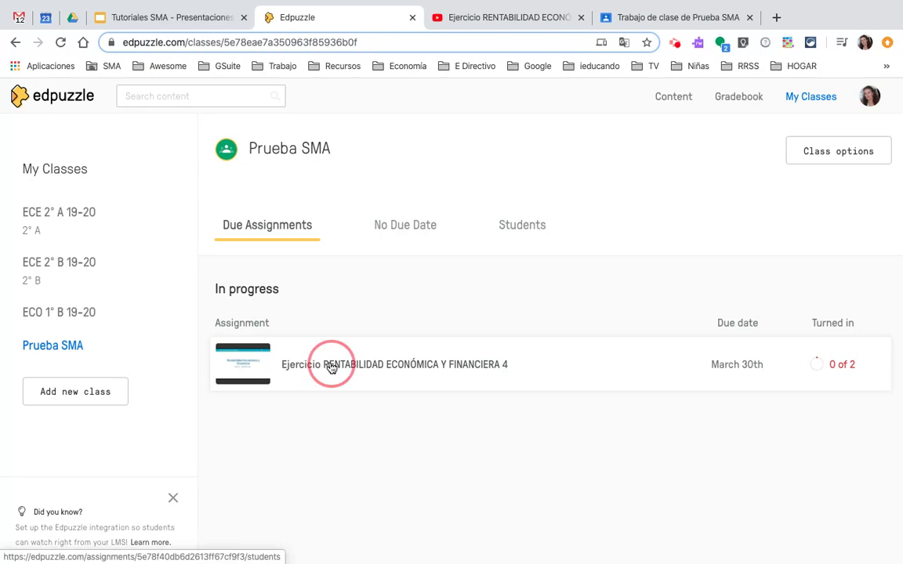
pyautogui.click(332, 365)
pyautogui.scroll(-2, 389, 395)
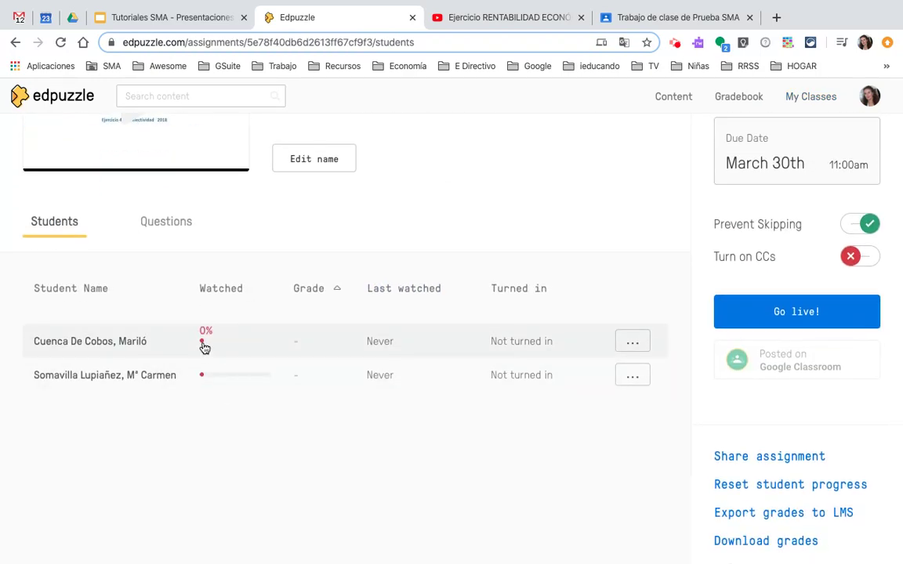
# Check each student's watched percentage and reverse the student list's sort order by grade.
pyautogui.moveTo(204, 352)
pyautogui.moveTo(229, 381)
pyautogui.scroll(1, 228, 377)
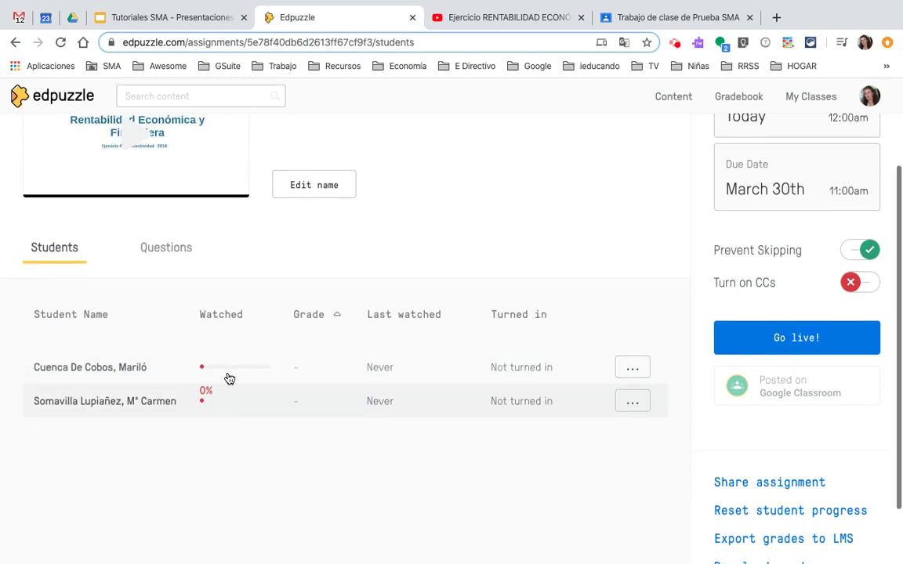
pyautogui.click(336, 315)
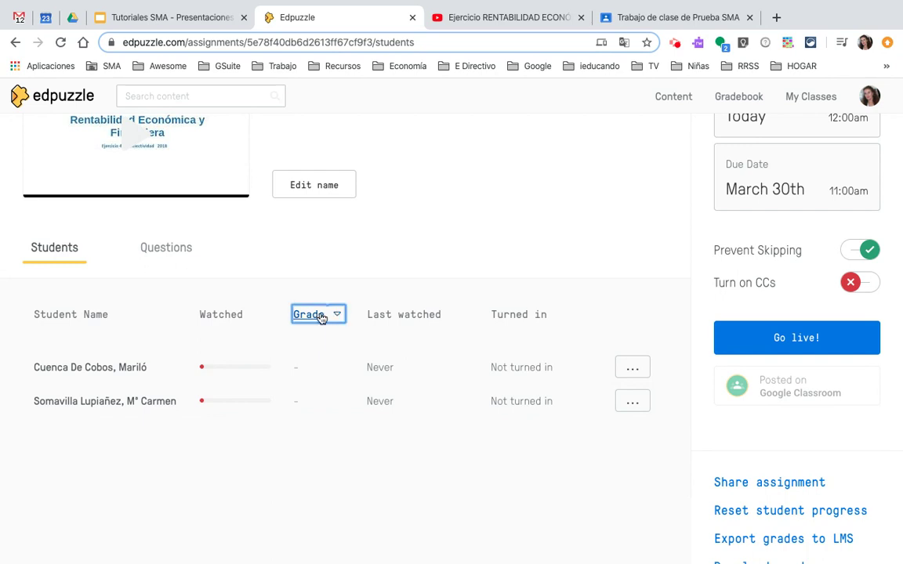
pyautogui.scroll(2, 376, 250)
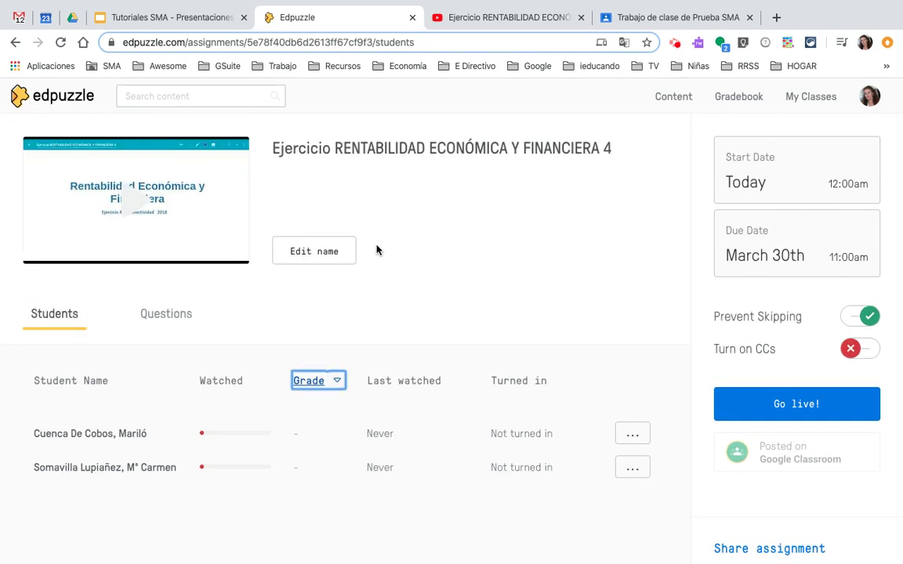